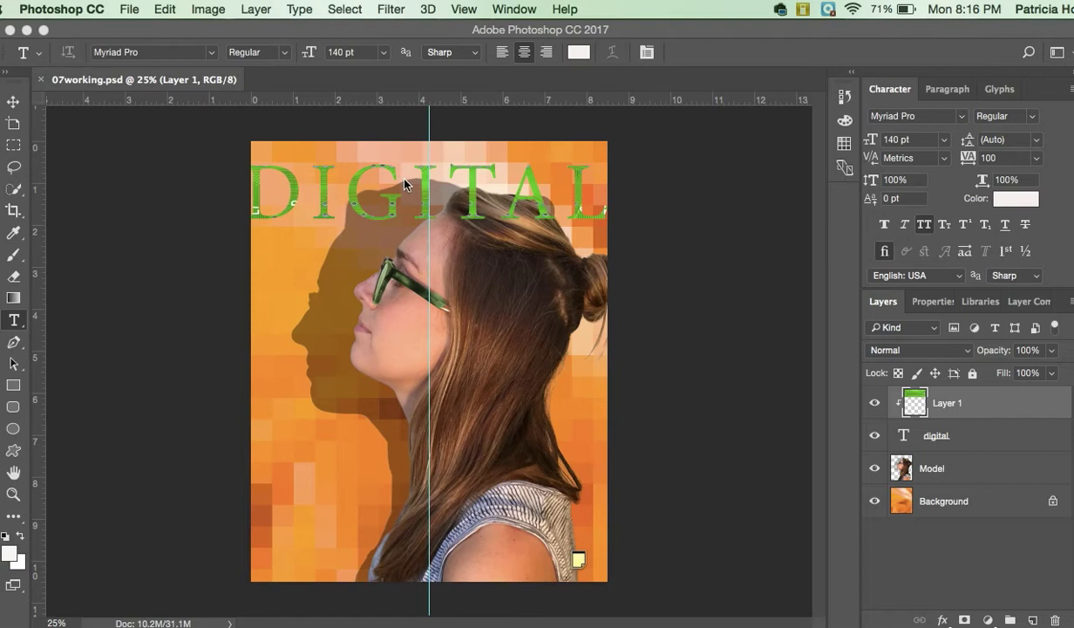
Select the 'digital' text layer in the Layers panel
click(970, 443)
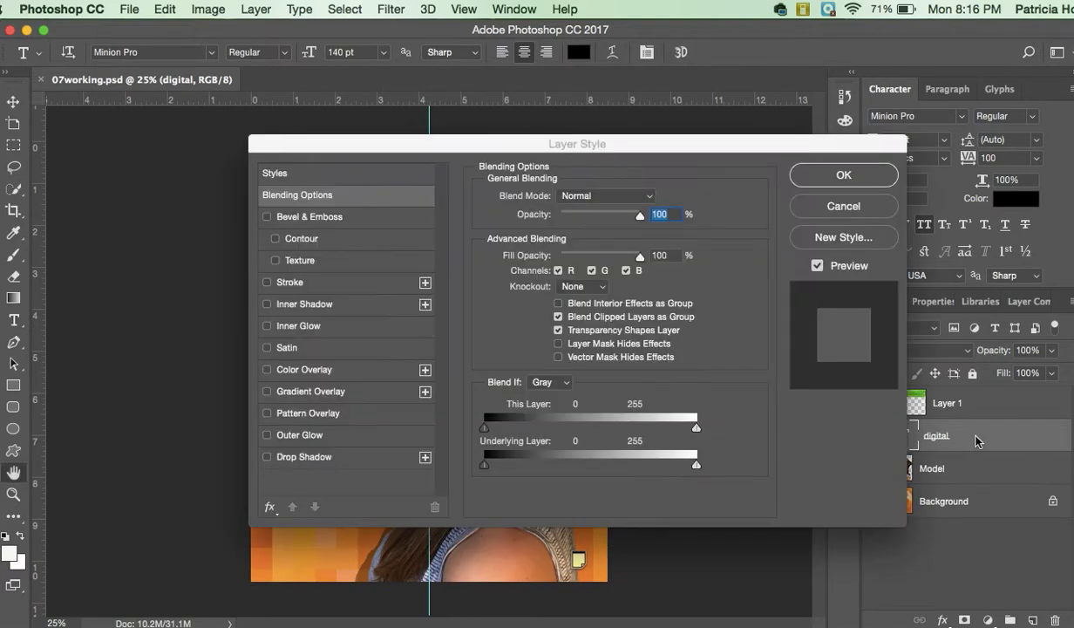
Apply an Inner Shadow style to the DIGITAL layer: 48% opacity, 18 px distance, 16 px size
double_click(974, 441)
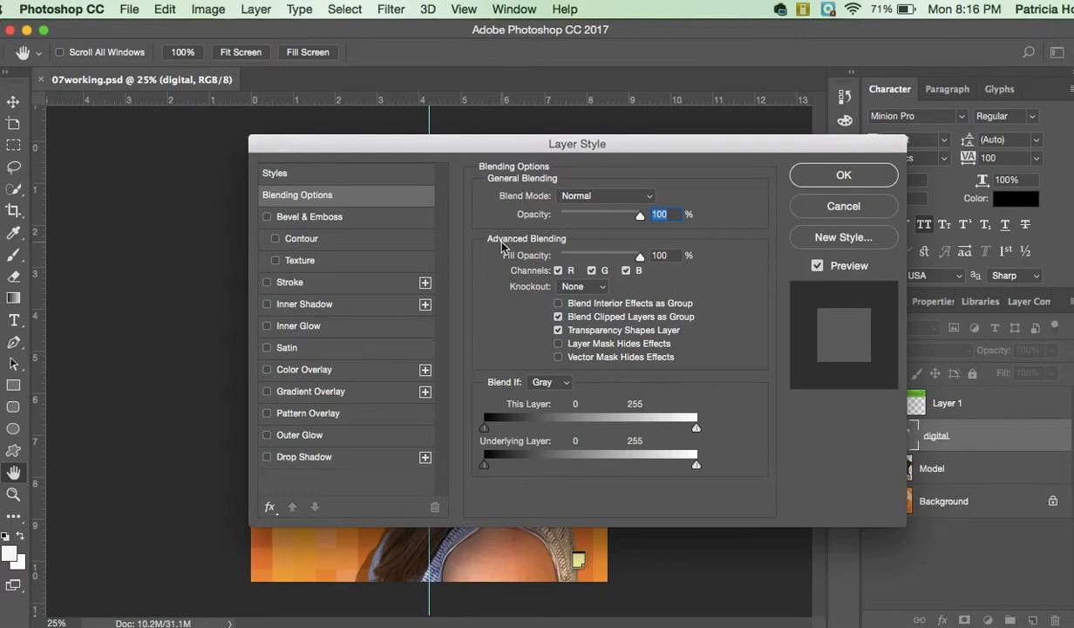
click(266, 304)
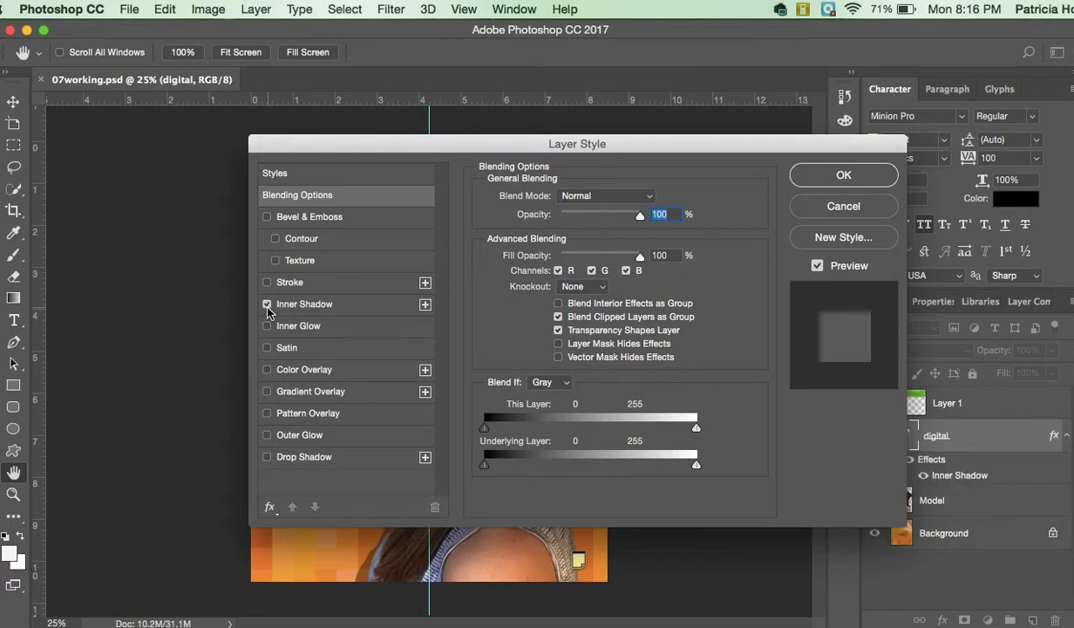
click(290, 305)
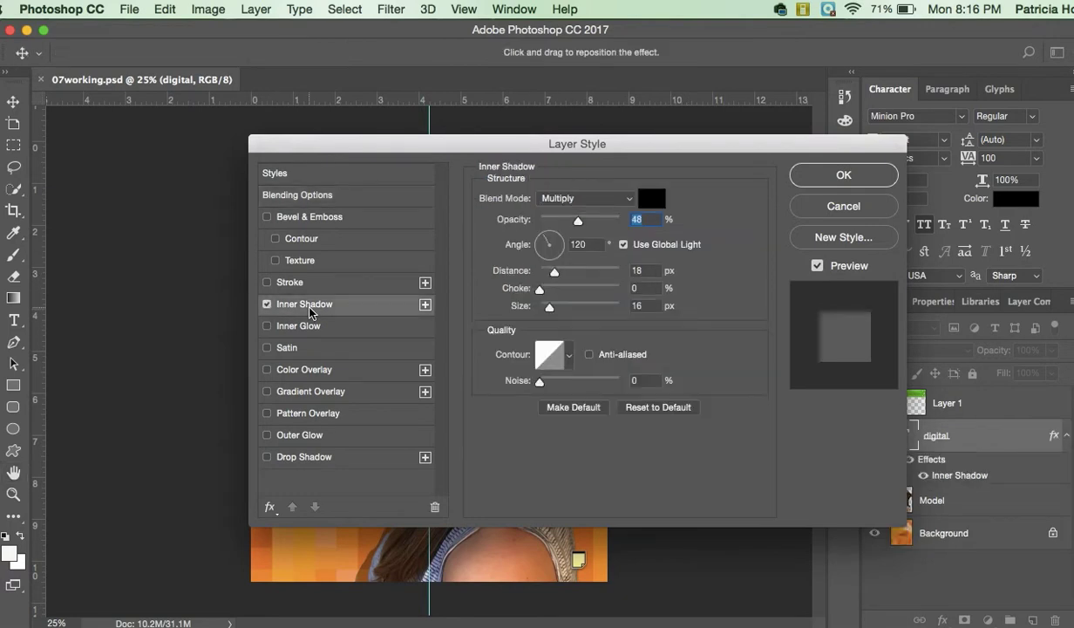
click(815, 174)
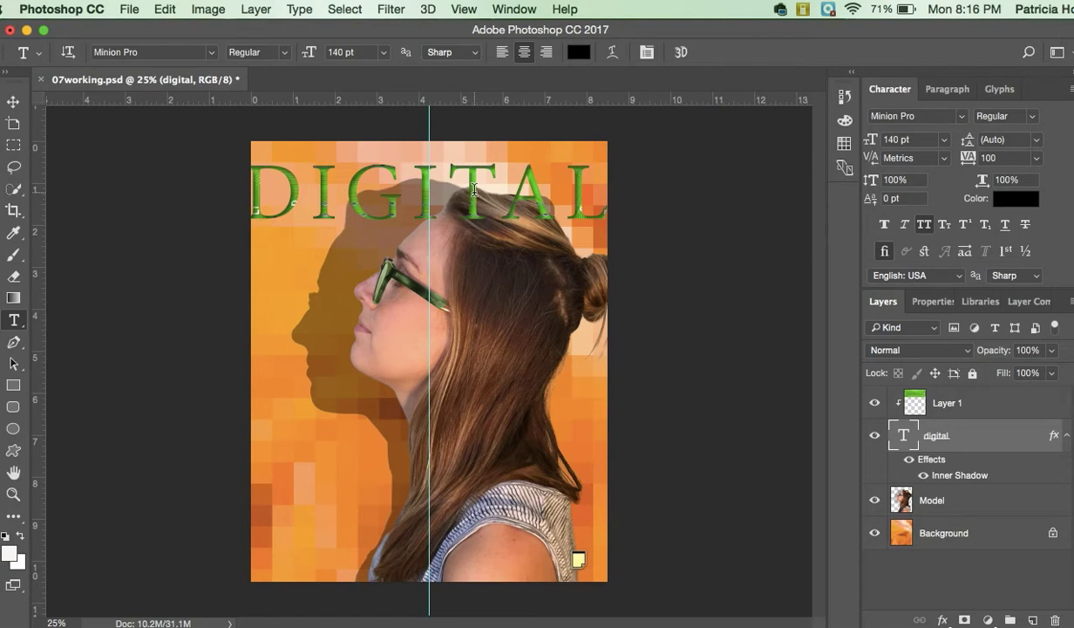
Select the Model layer and load Speech Path from the Window > Paths panel
click(987, 503)
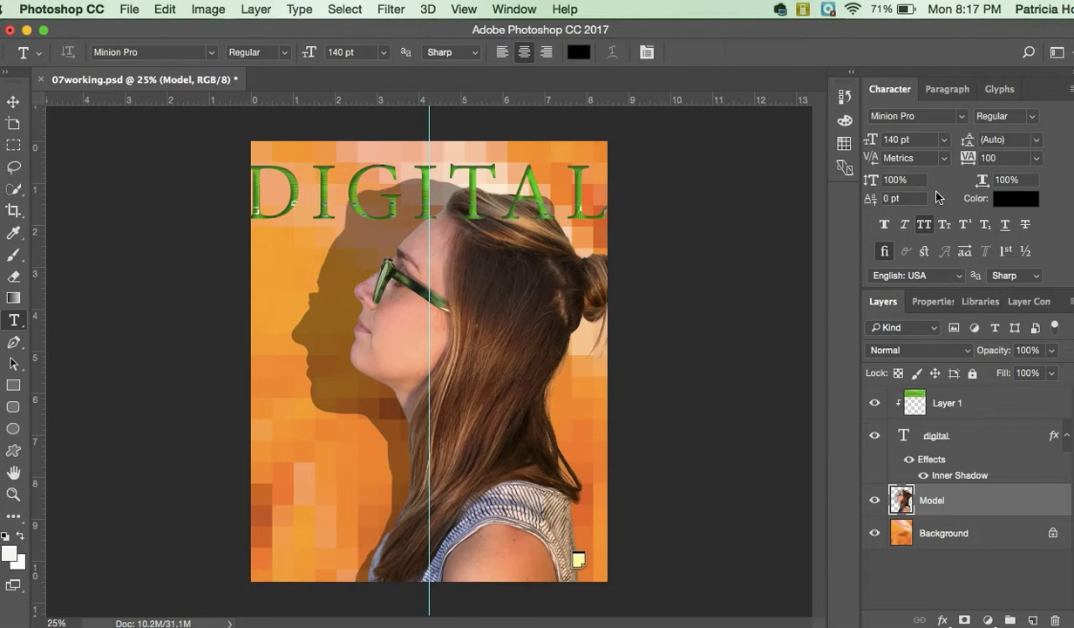
click(514, 9)
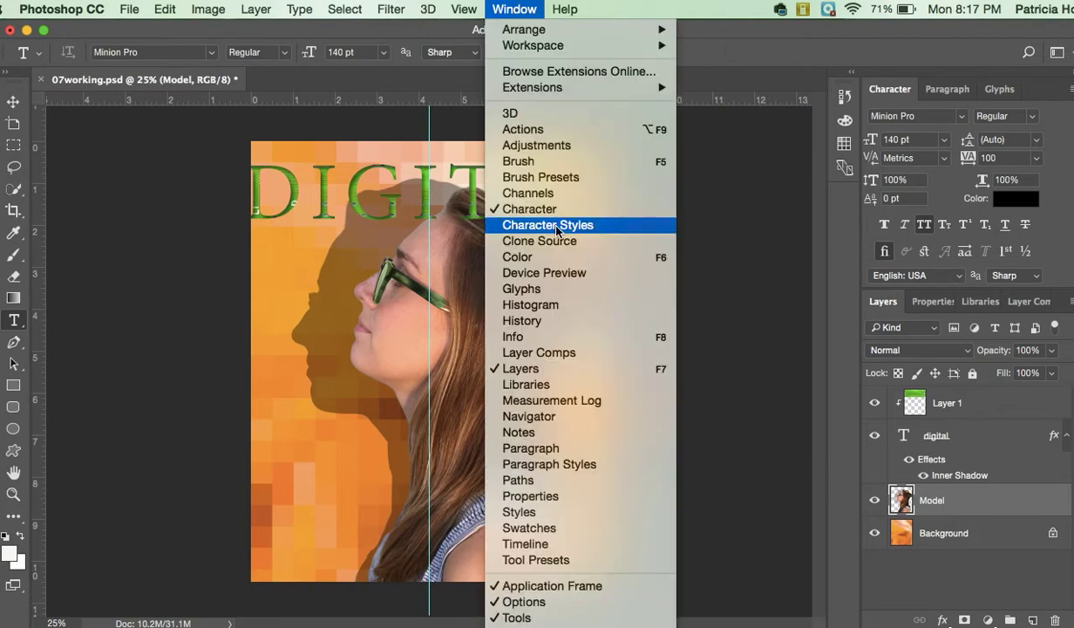
click(552, 480)
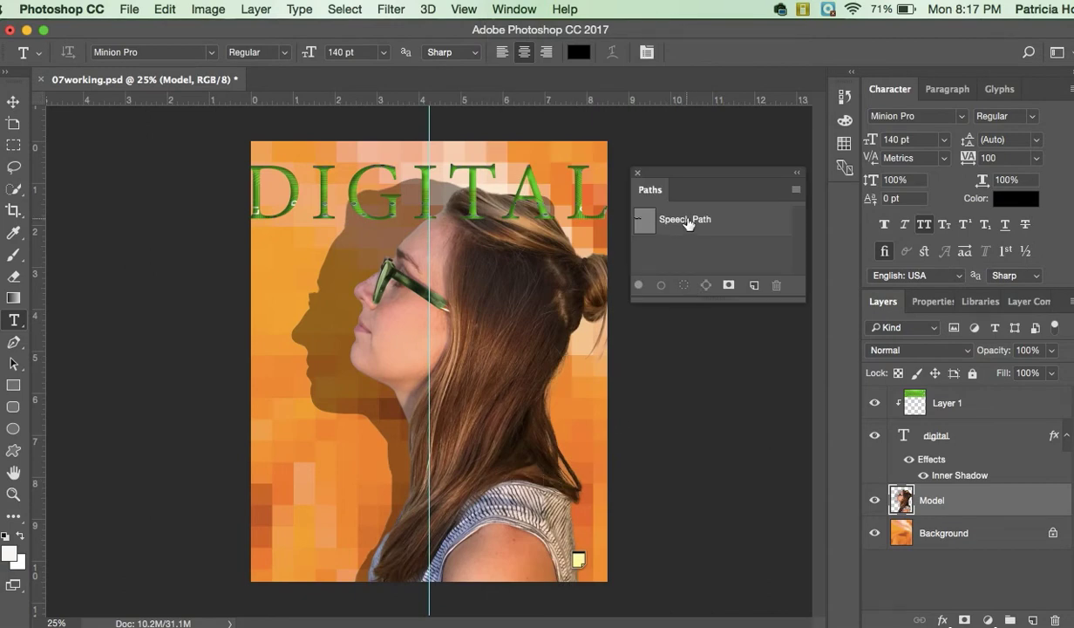
click(686, 221)
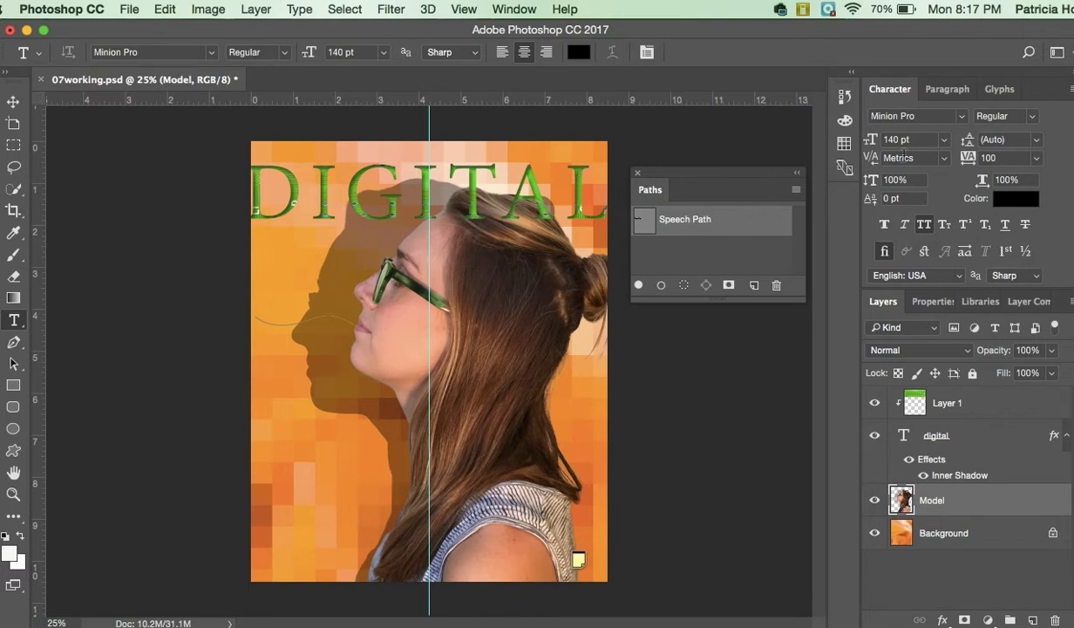
Set the type font to Myriad Pro Regular at 14 pt
click(959, 116)
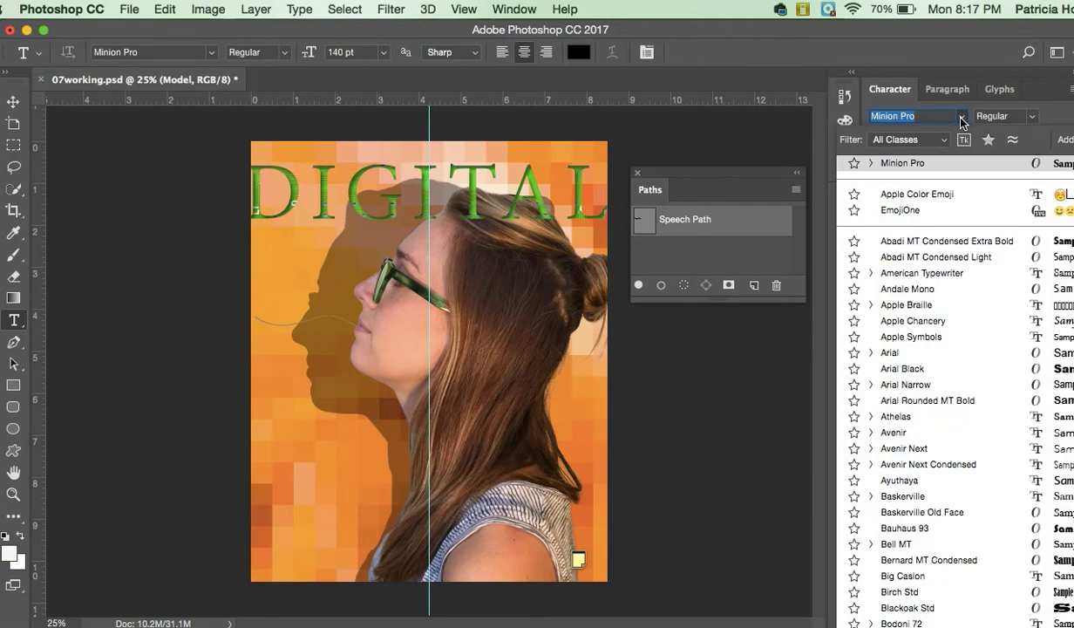
scroll(940, 298, down, 20)
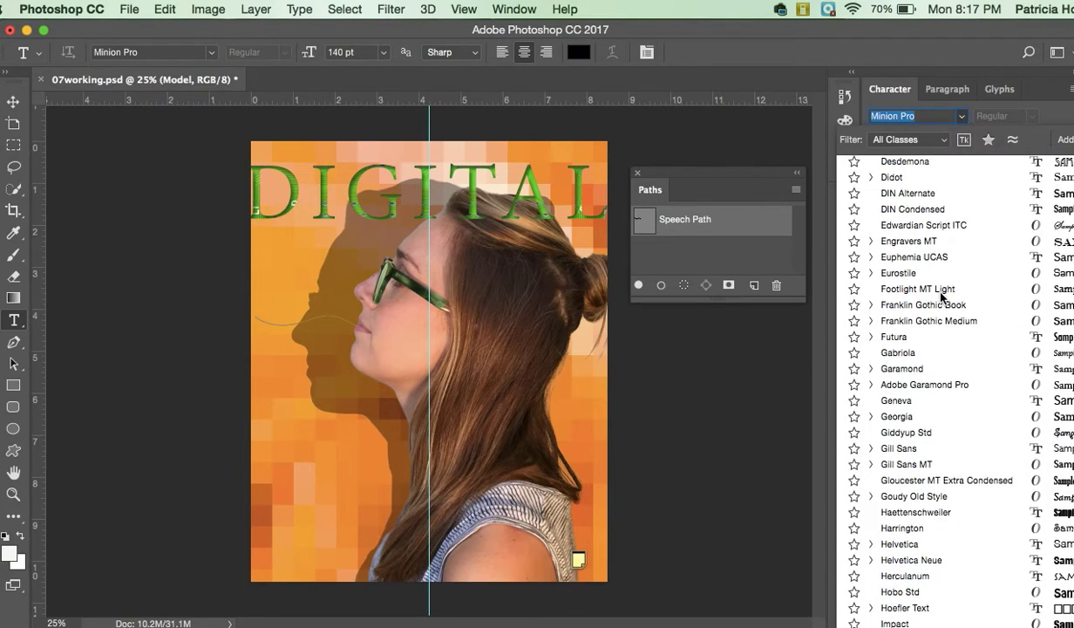
scroll(939, 298, down, 6)
scroll(939, 298, down, 11)
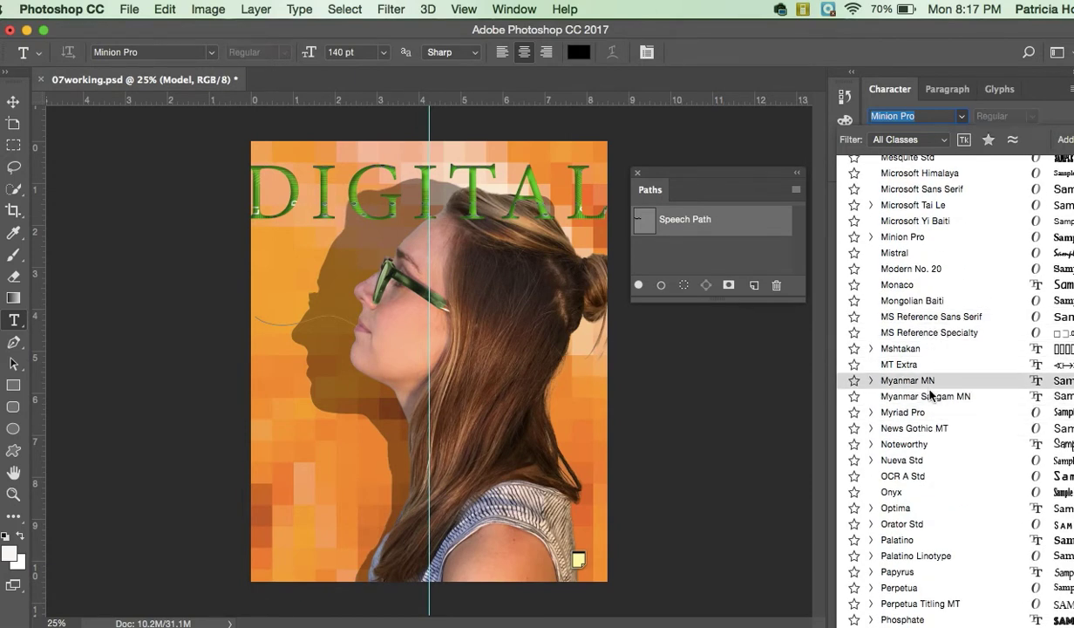
click(915, 413)
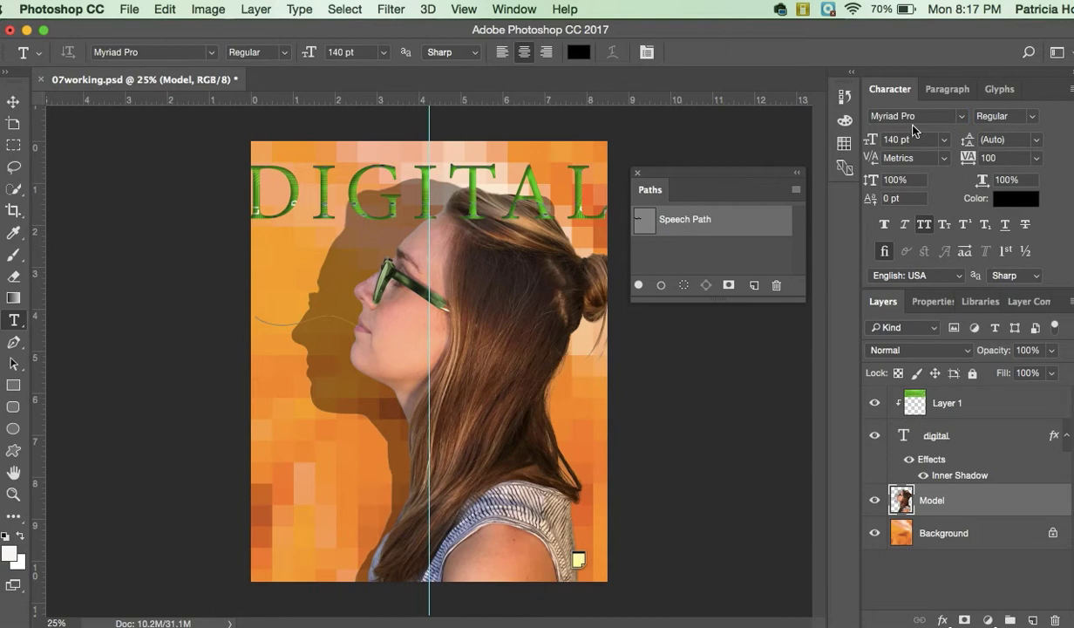
click(943, 140)
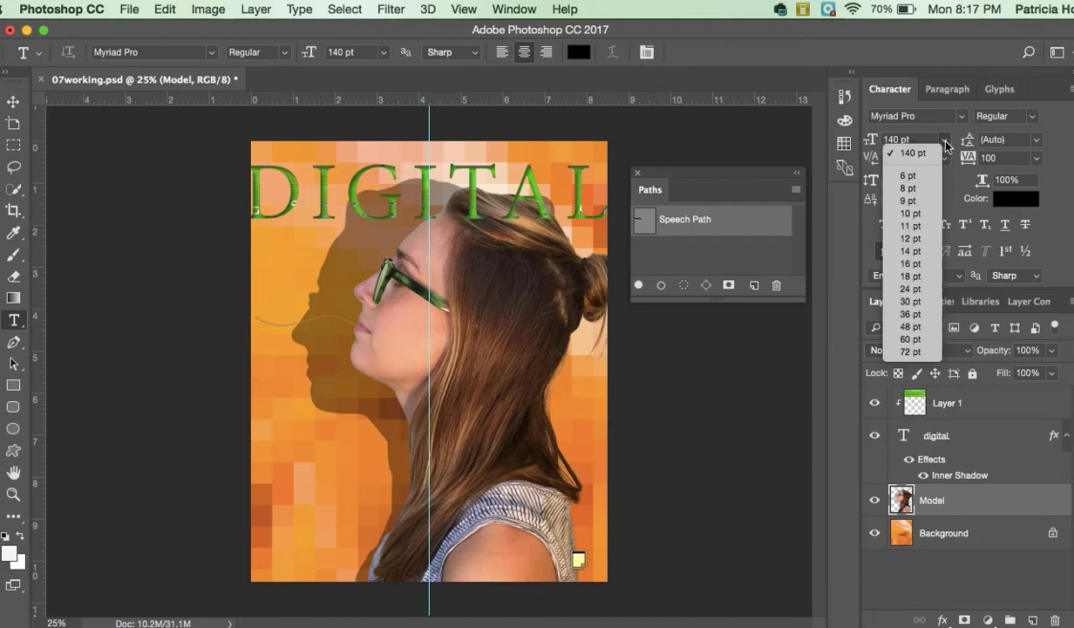
click(911, 250)
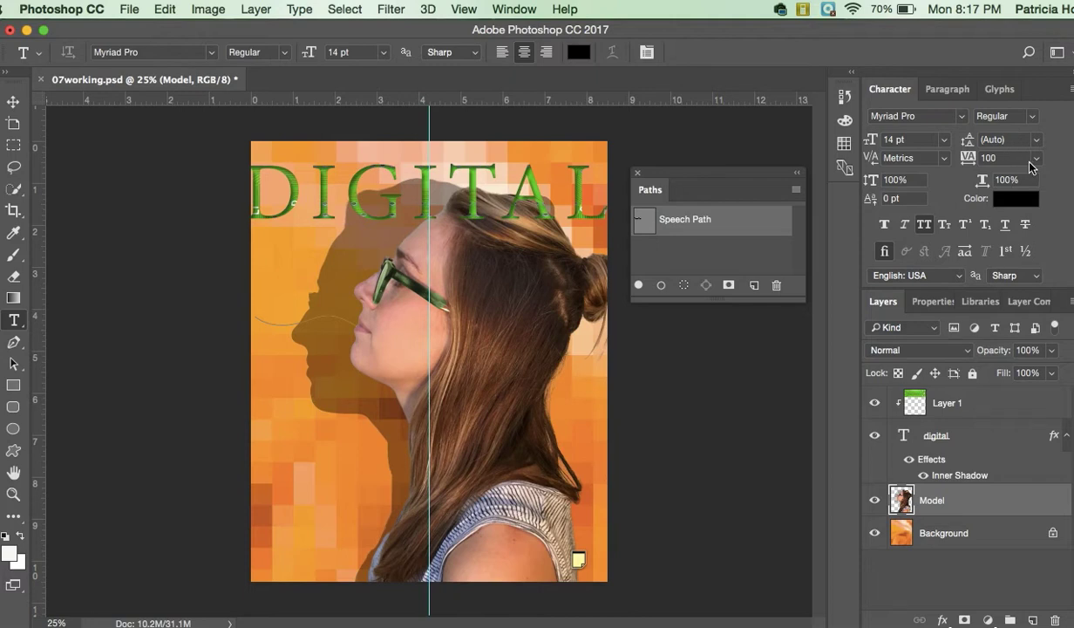
Set tracking to -10, colour to near-white #f7f2f2, and turn on All Caps
click(1034, 159)
click(1008, 223)
click(1016, 200)
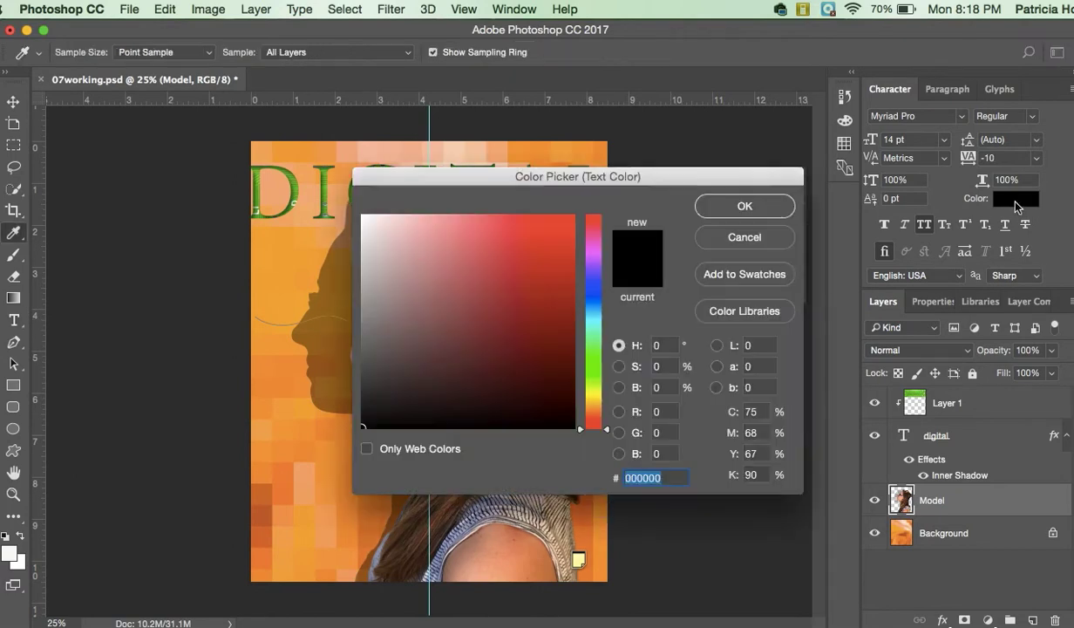
click(366, 222)
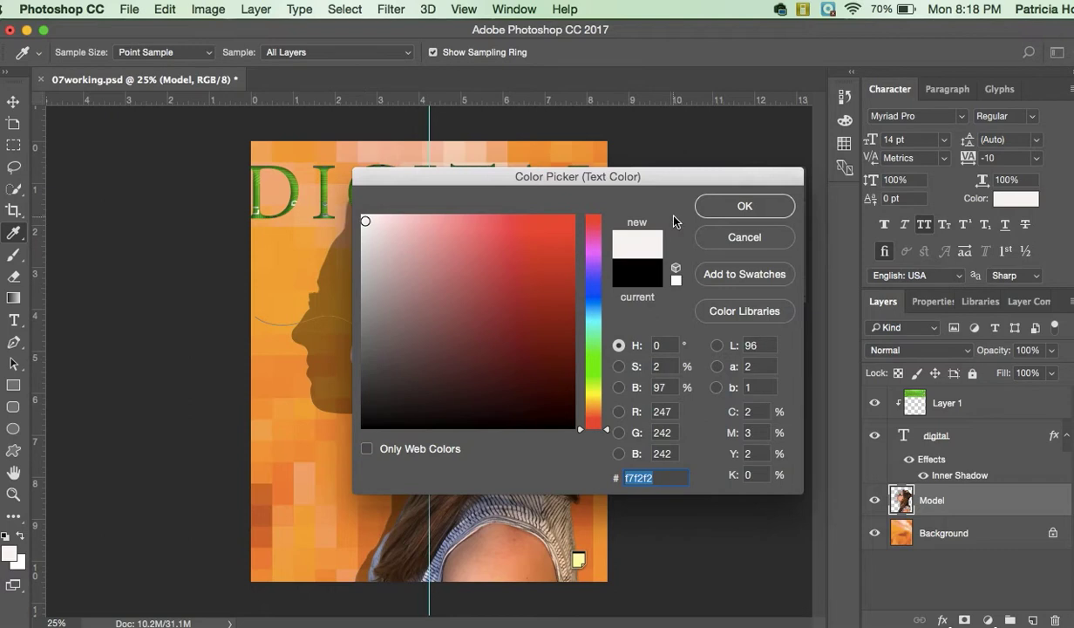
click(717, 207)
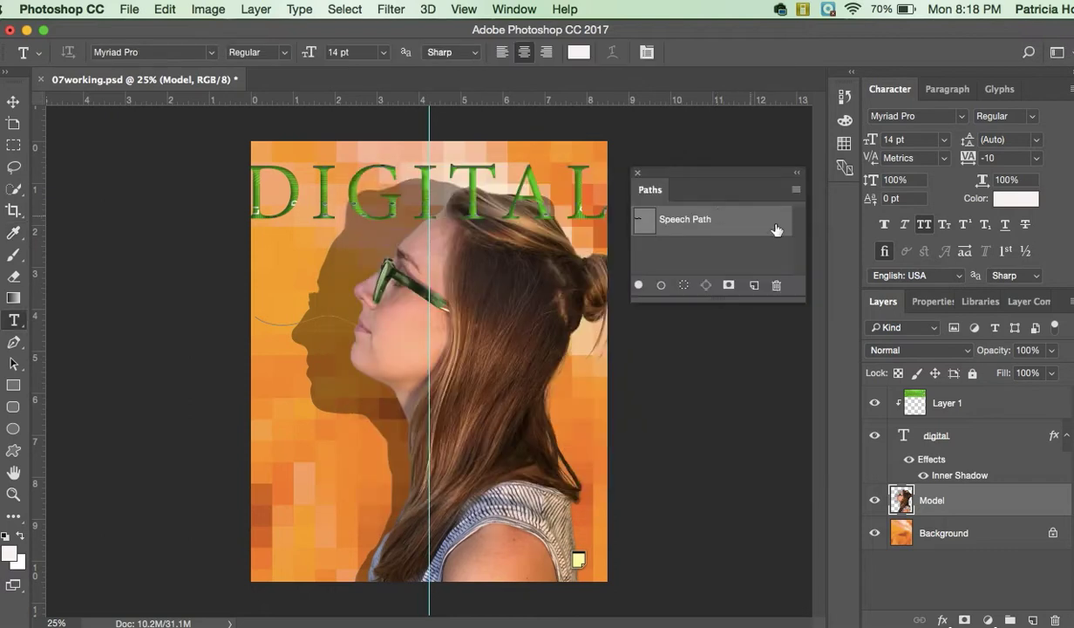
click(929, 225)
Right-align the type, zoom to 50% on the model's mouth, and choose the Horizontal Type Tool
click(548, 54)
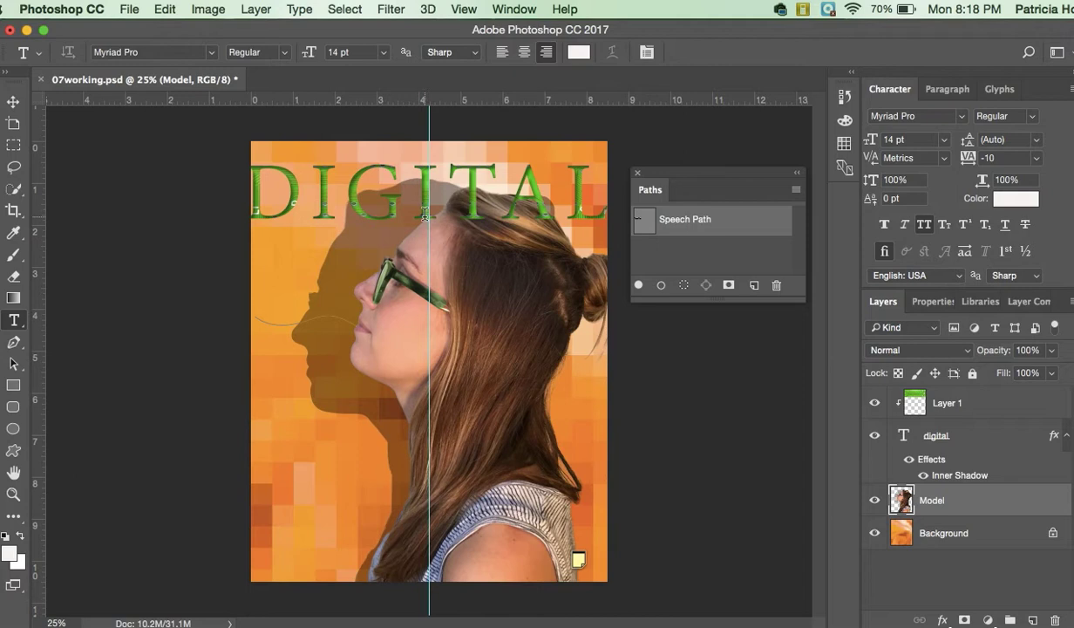
click(13, 495)
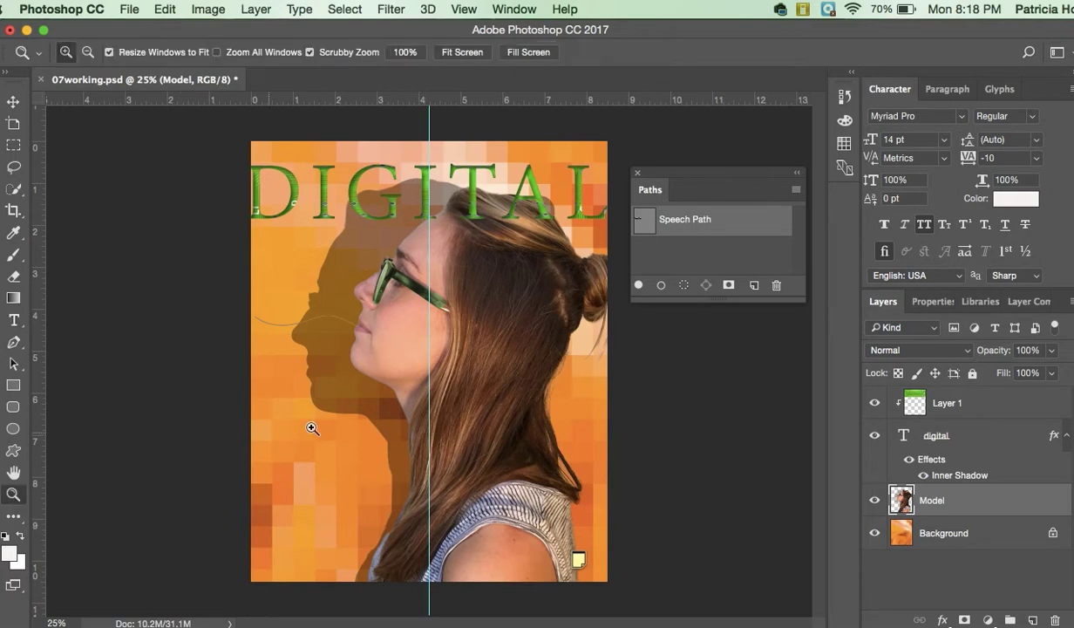
click(297, 397)
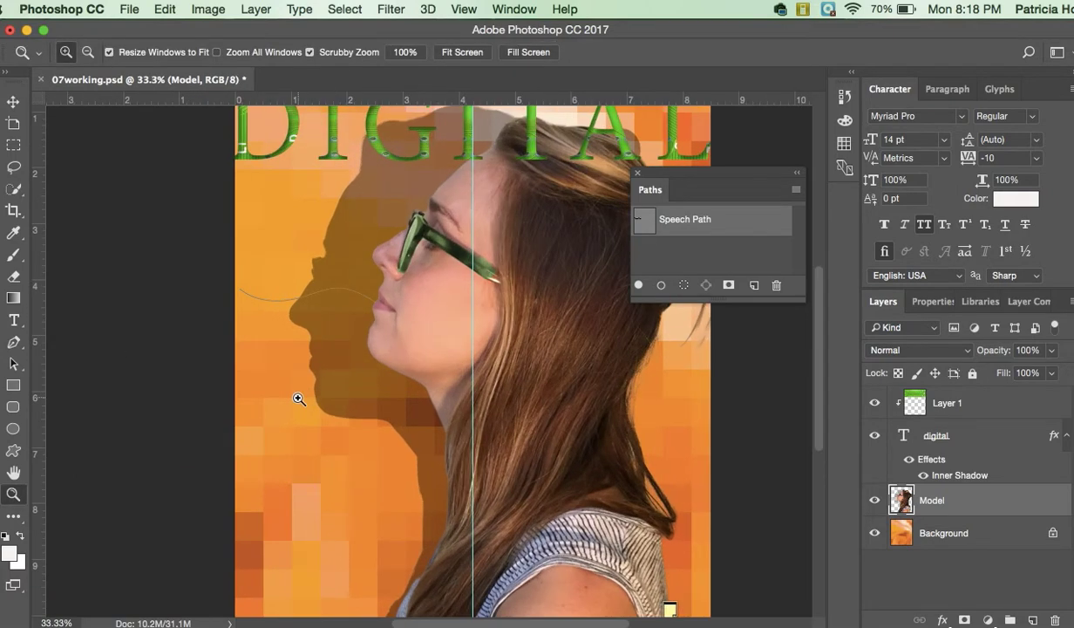
click(305, 329)
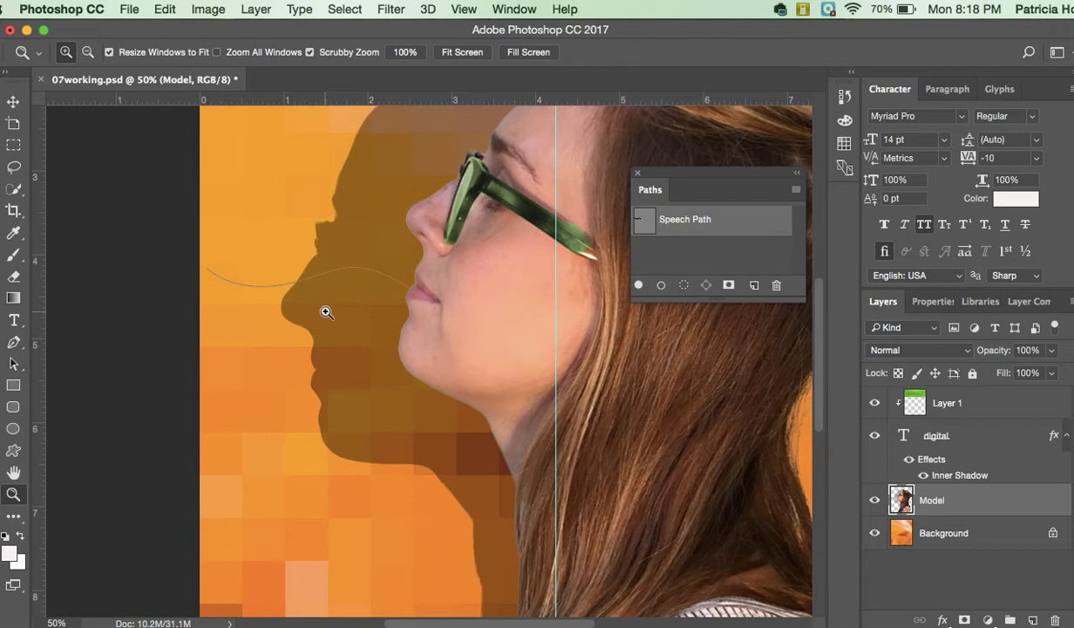
click(14, 322)
drag(14, 324, 39, 308)
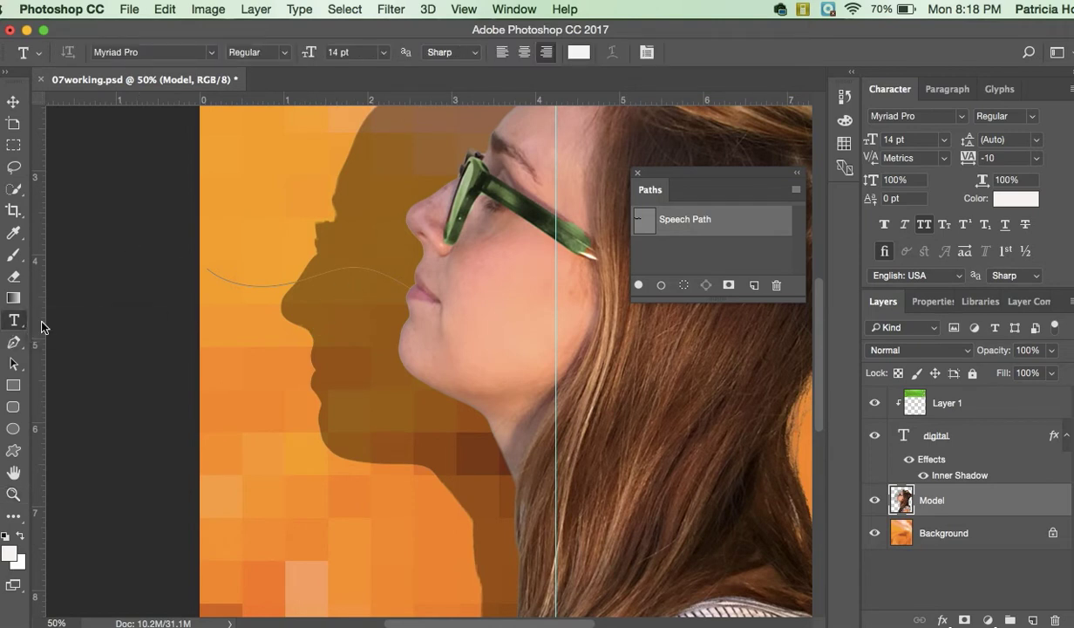
Type 'WHAT'S NEW WITH GAMES?' on the Speech Path starting at the mouth, then commit it
click(396, 280)
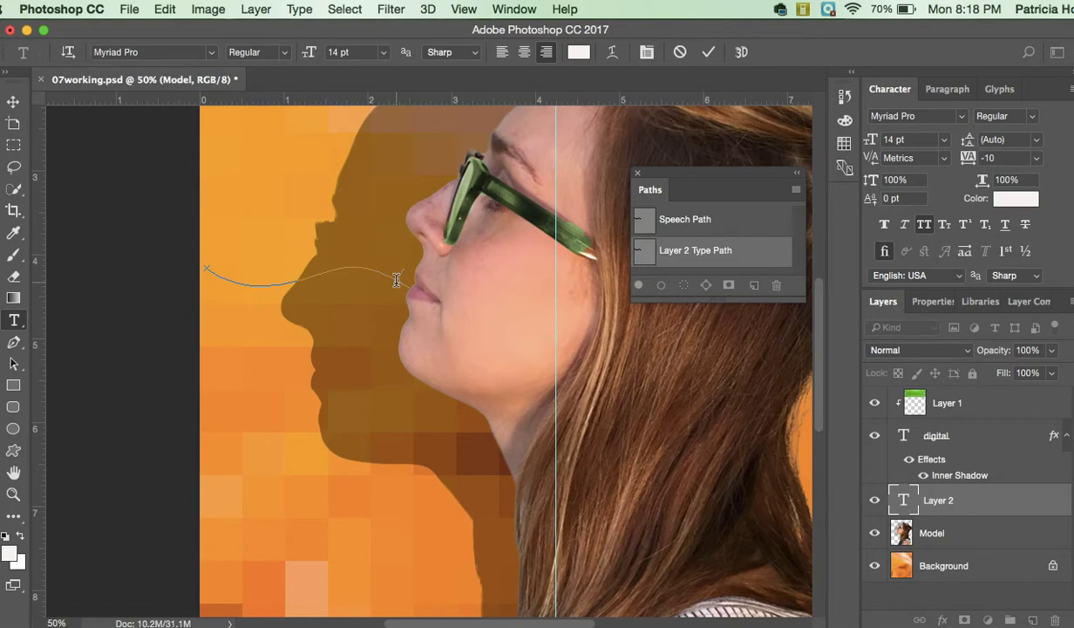
text(WHAT'S NEW WITH)
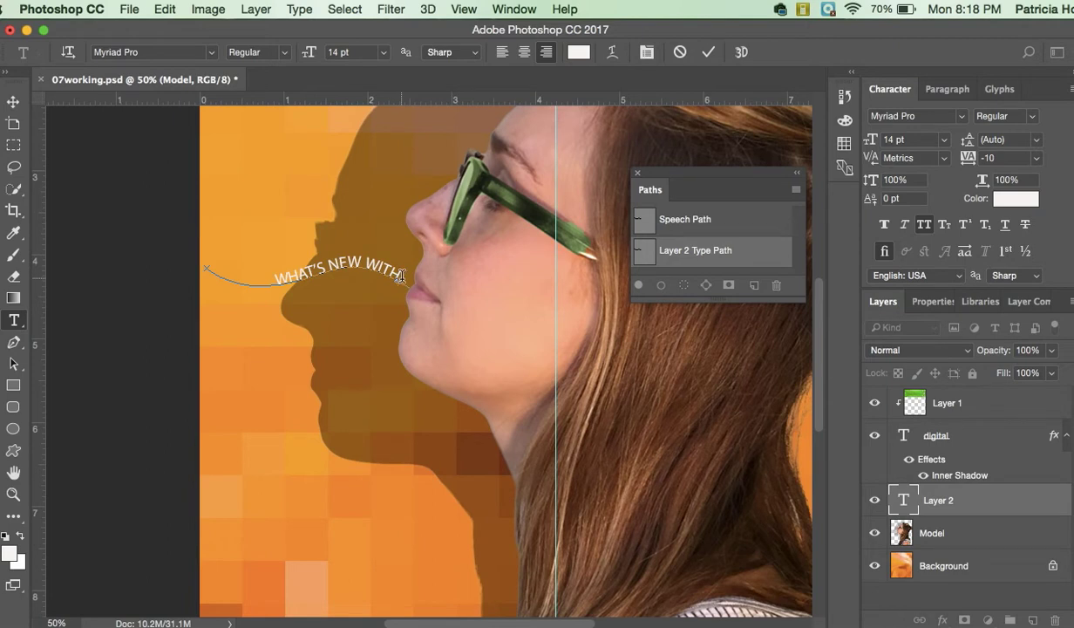
text(GAMES)
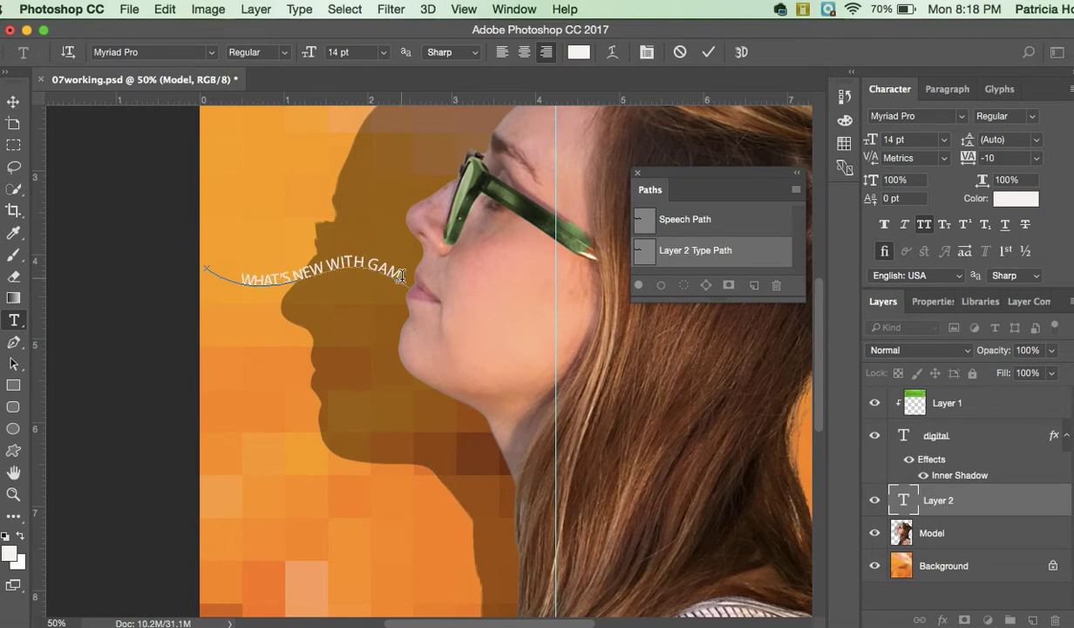
text(?)
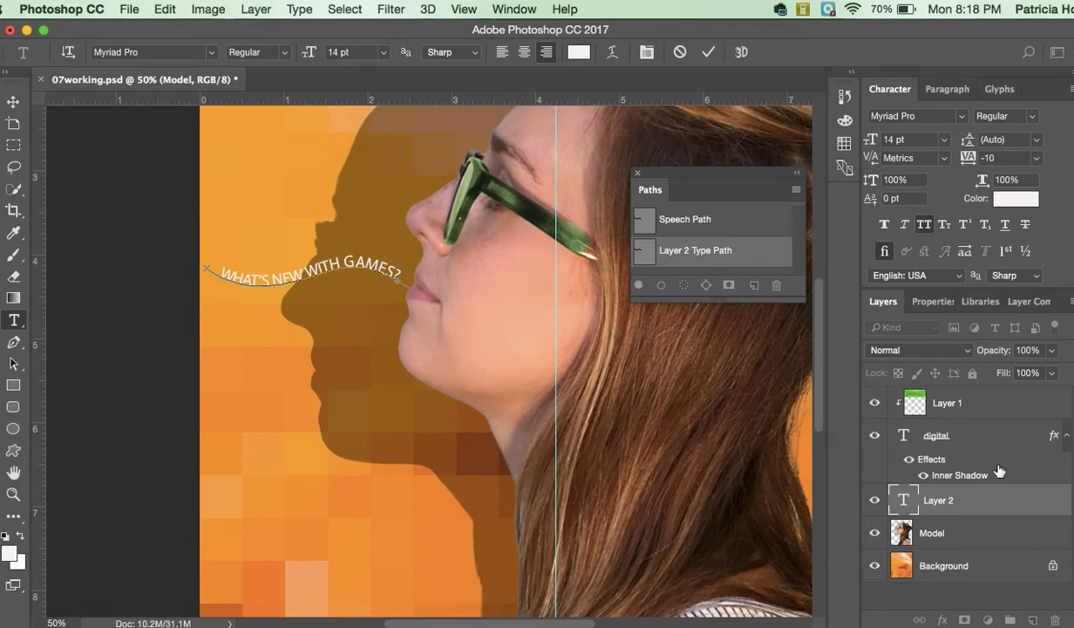
key(ctrl+Return)
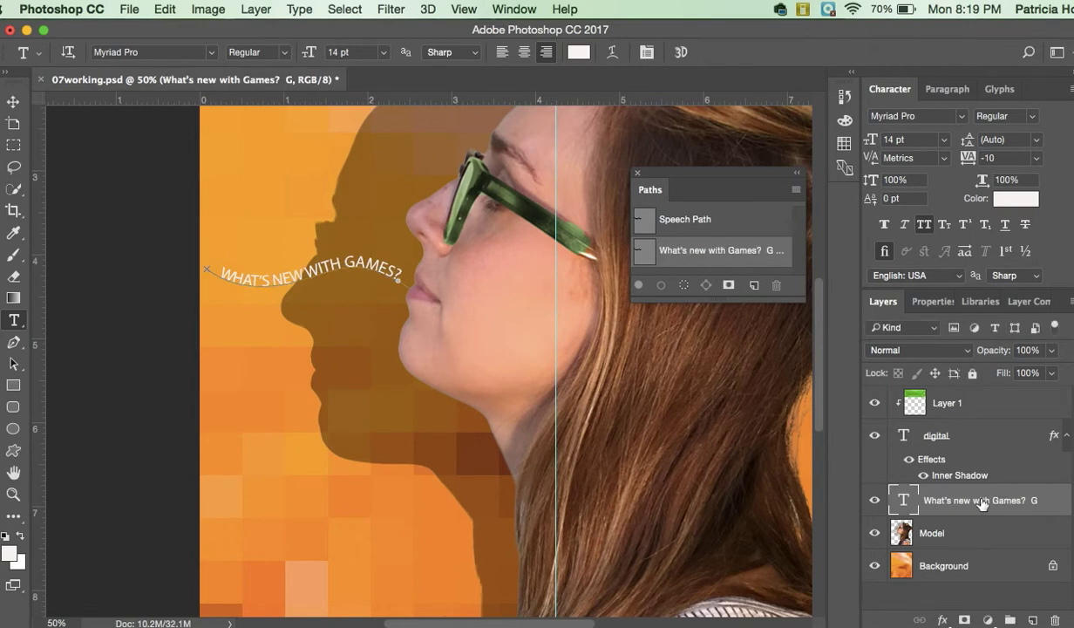
Duplicate the curved text layer to create 'G copy'
right_click(981, 503)
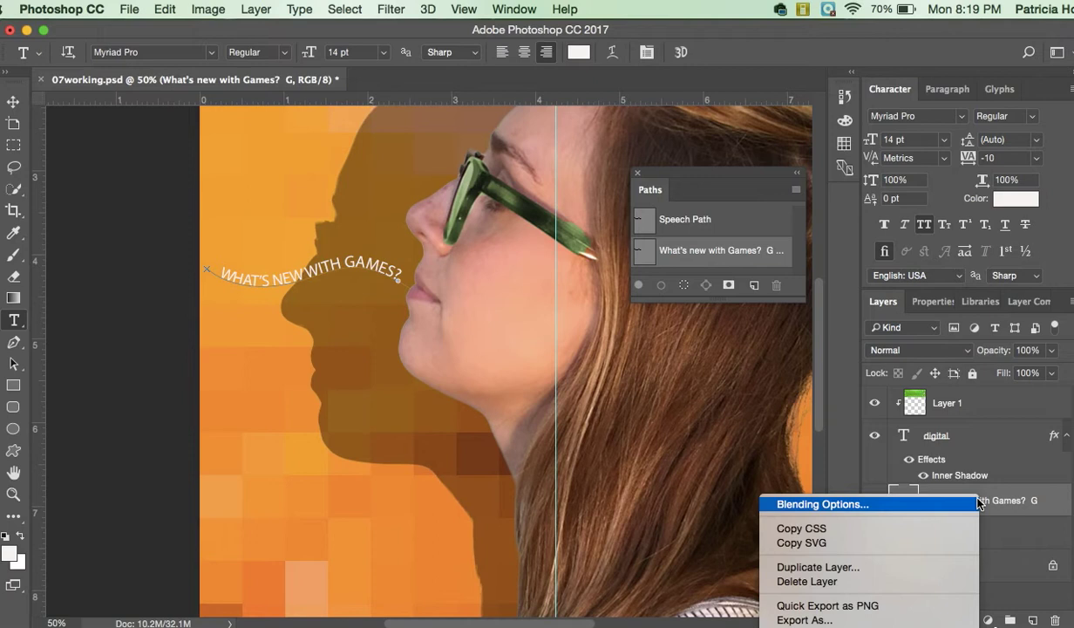
scroll(949, 547, down, 4)
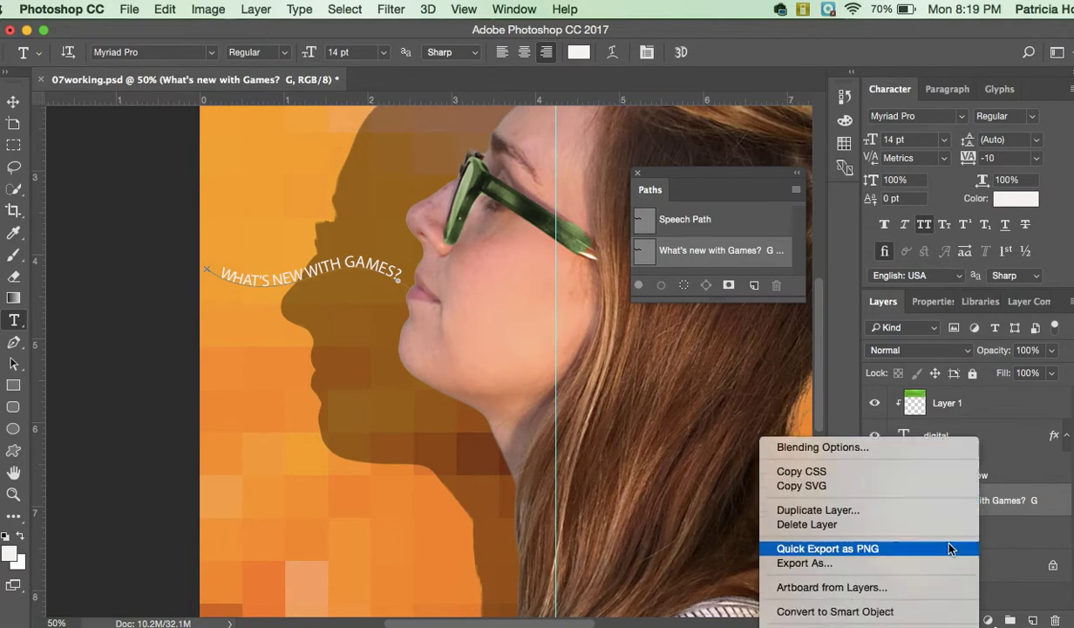
scroll(950, 548, down, 8)
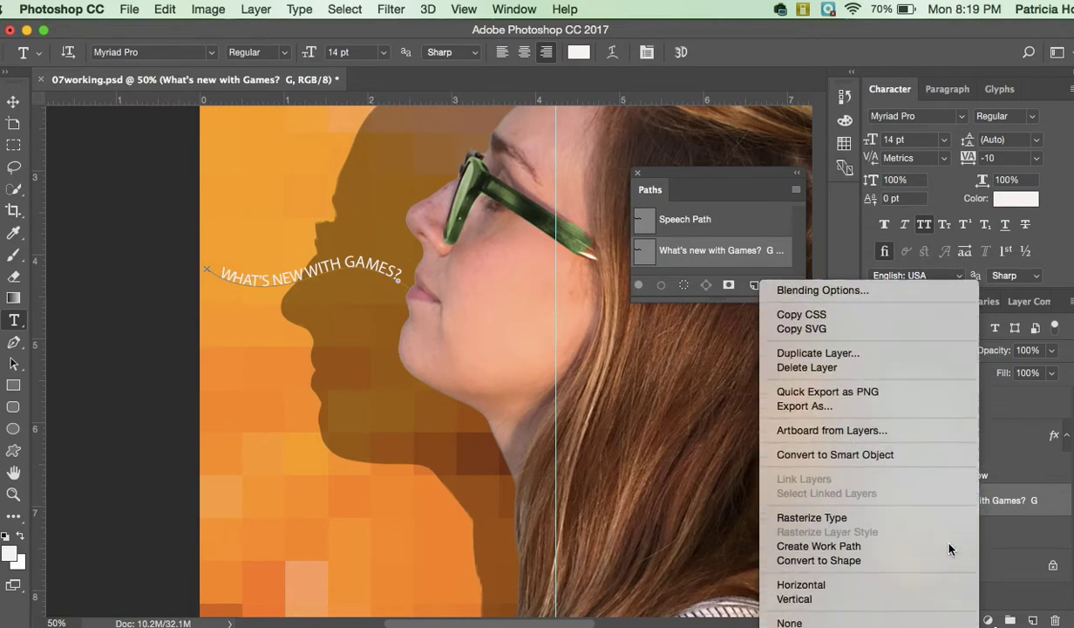
scroll(950, 548, down, 5)
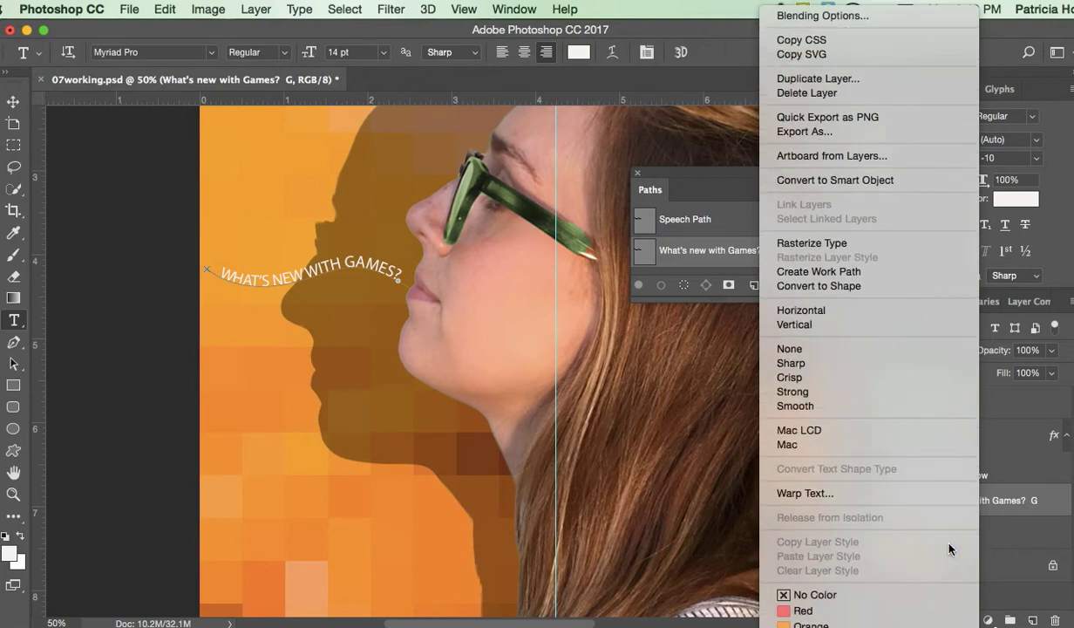
click(881, 80)
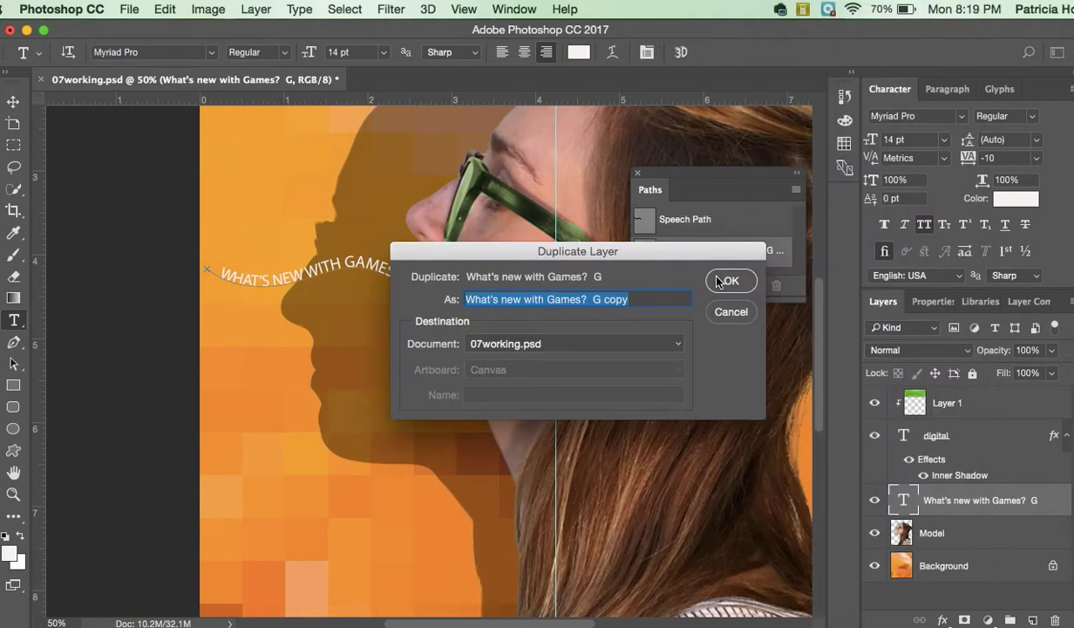
click(731, 282)
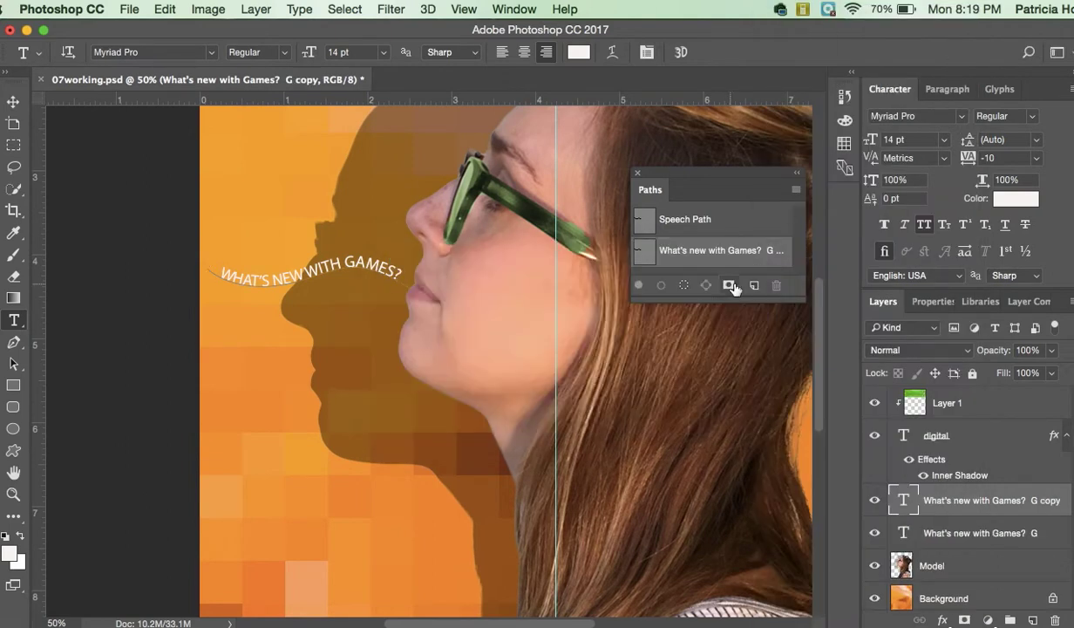
Duplicate 'G copy' to create 'G copy 2'
right_click(991, 506)
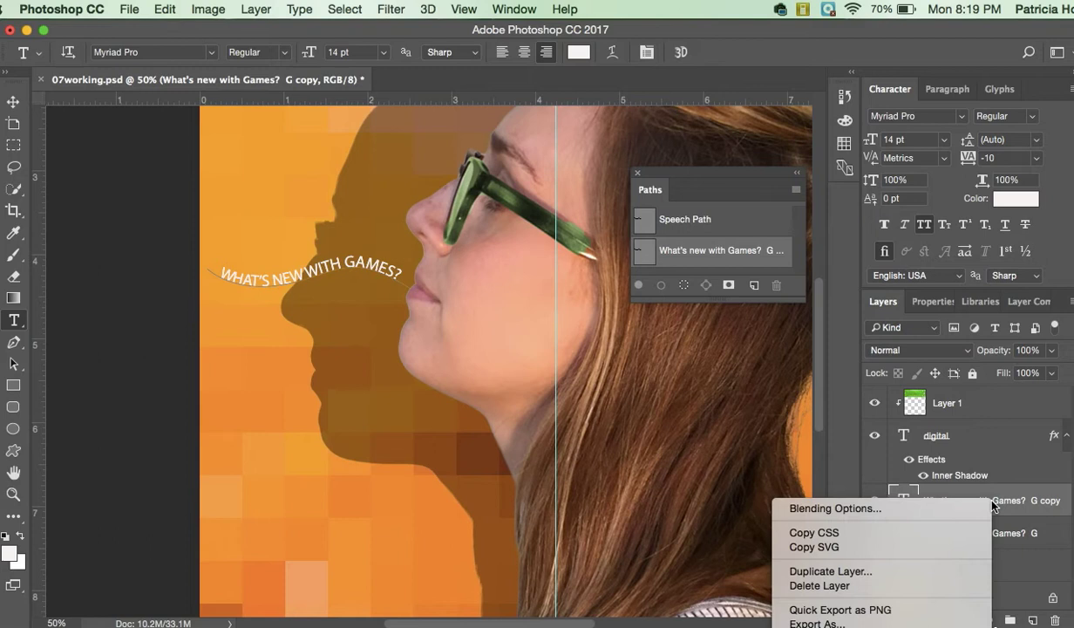
click(1011, 497)
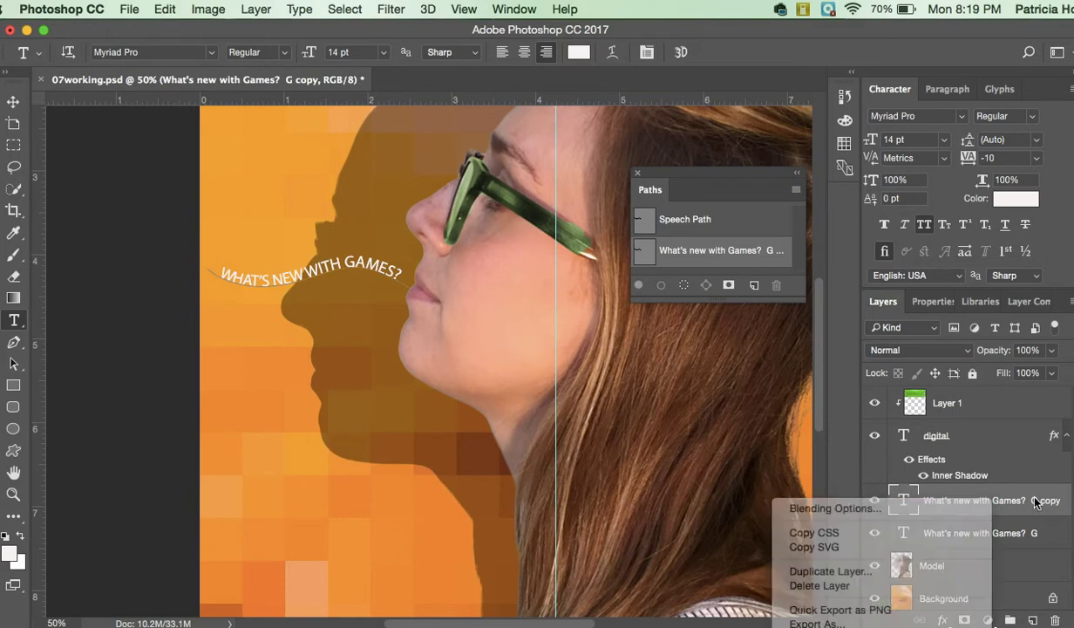
right_click(1030, 502)
scroll(1001, 554, down, 3)
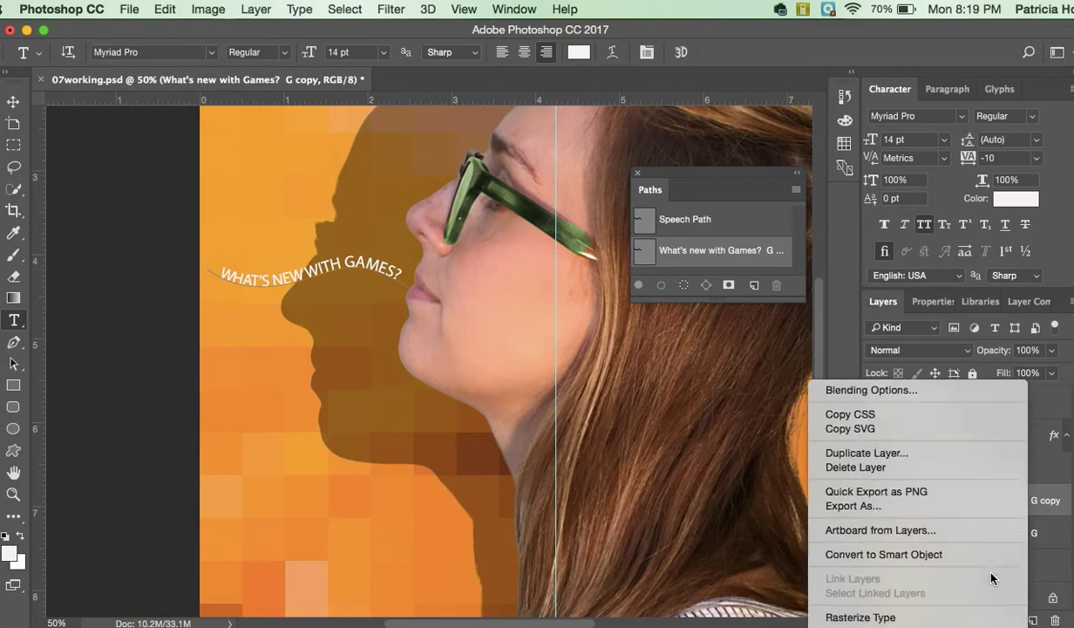
scroll(991, 575, down, 2)
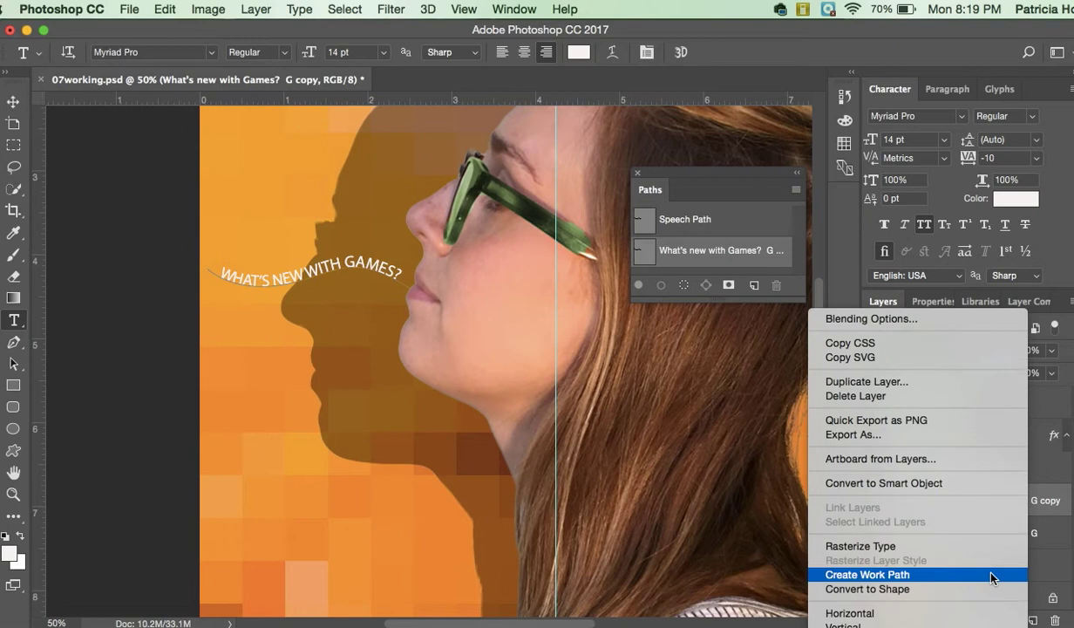
scroll(991, 577, down, 5)
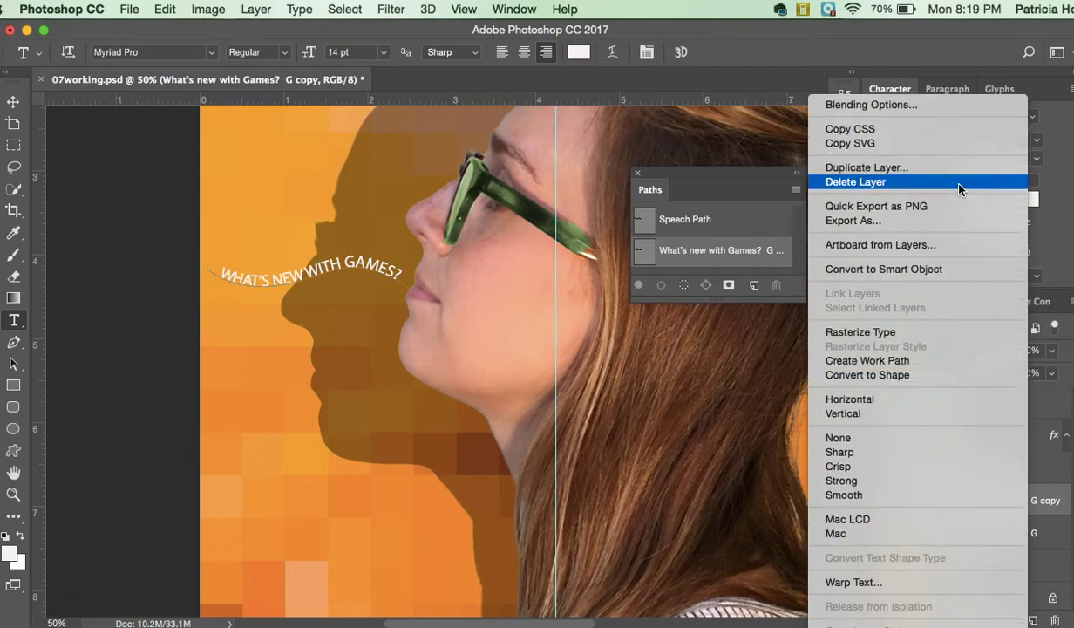
click(944, 169)
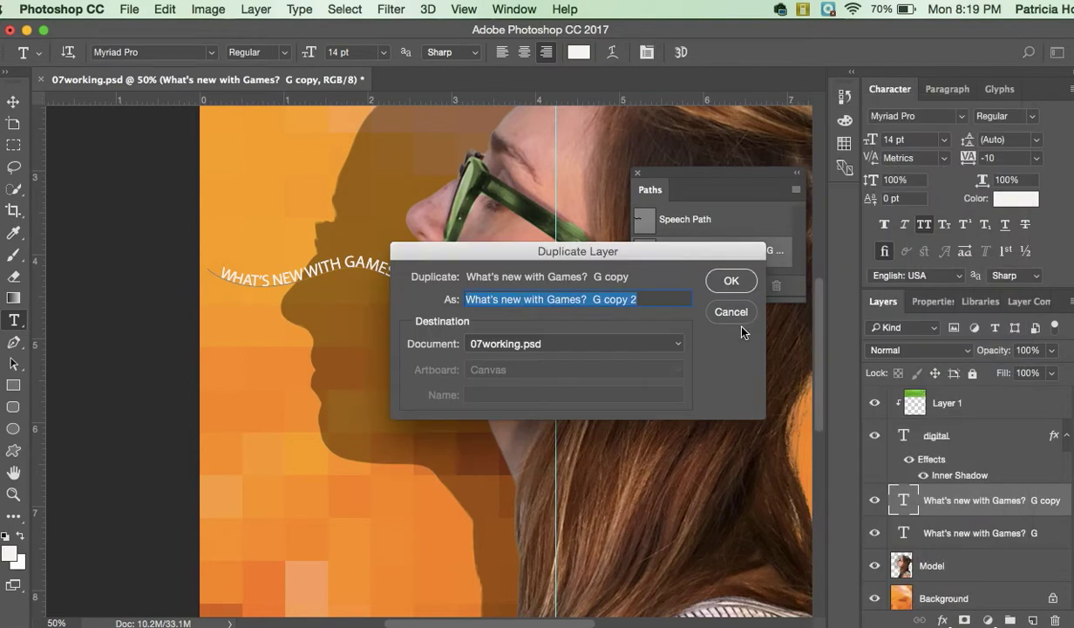
click(729, 280)
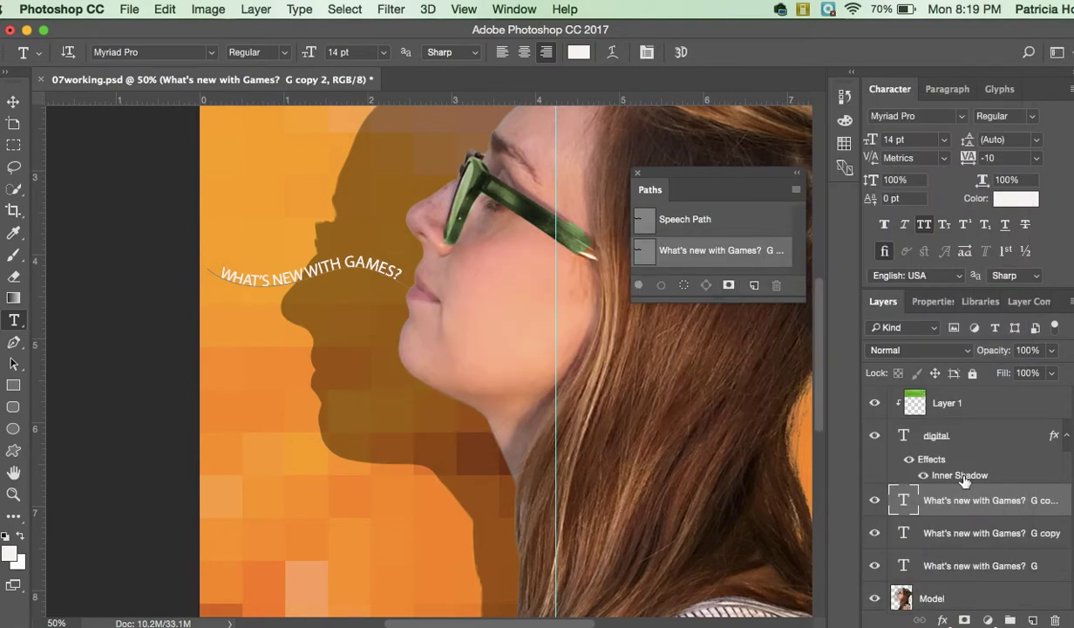
With the Move tool, shift the newest copy up and G copy down into three stacked lines
click(15, 103)
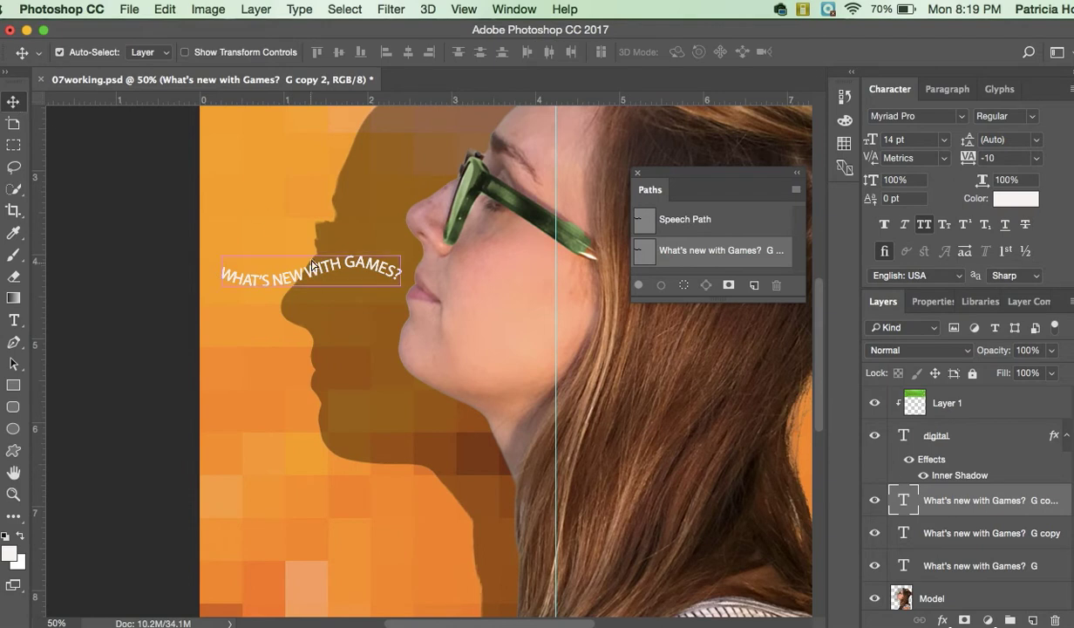
drag(312, 265, 312, 245)
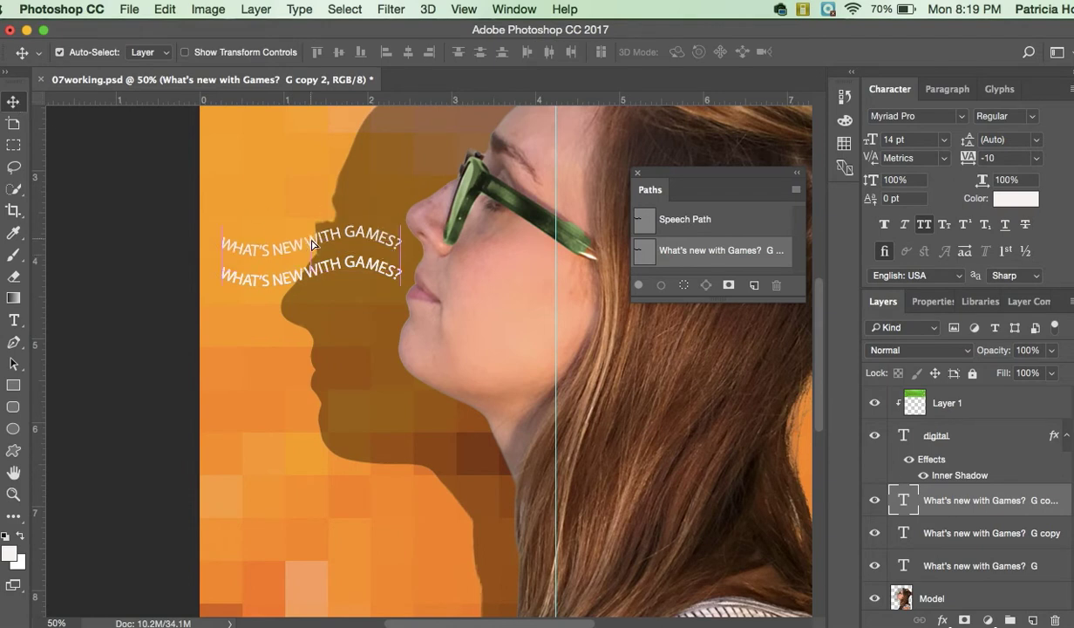
click(956, 535)
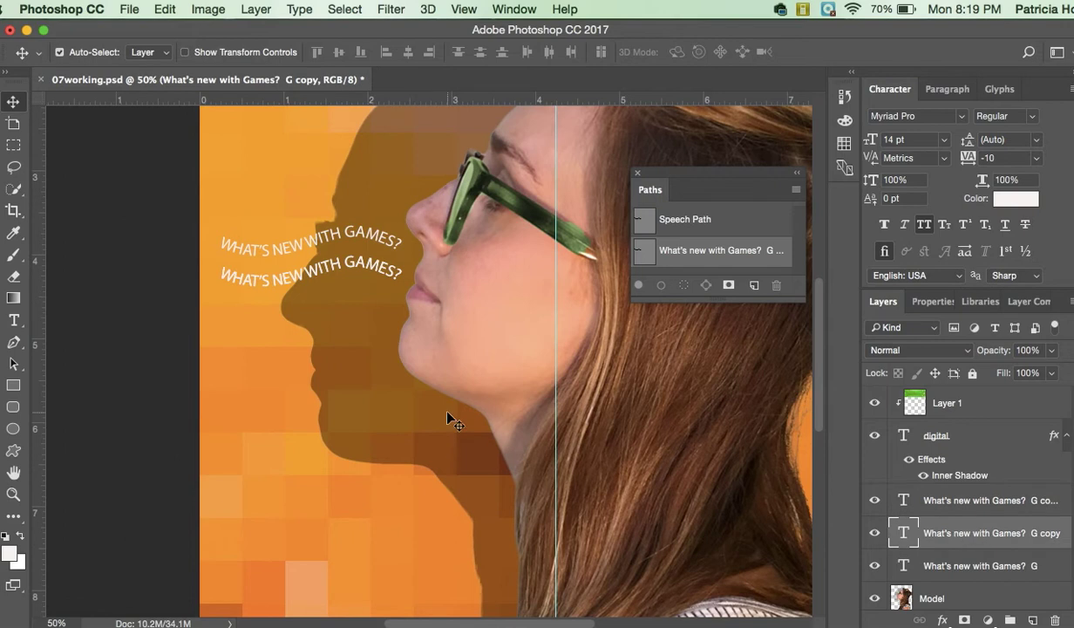
drag(280, 267, 288, 315)
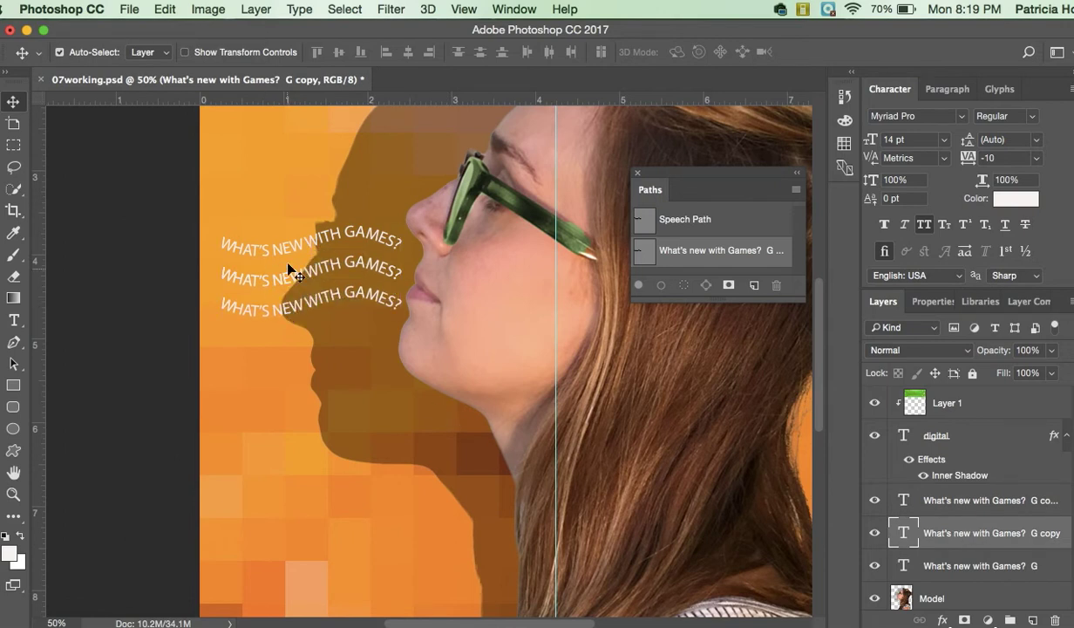
key(super+j)
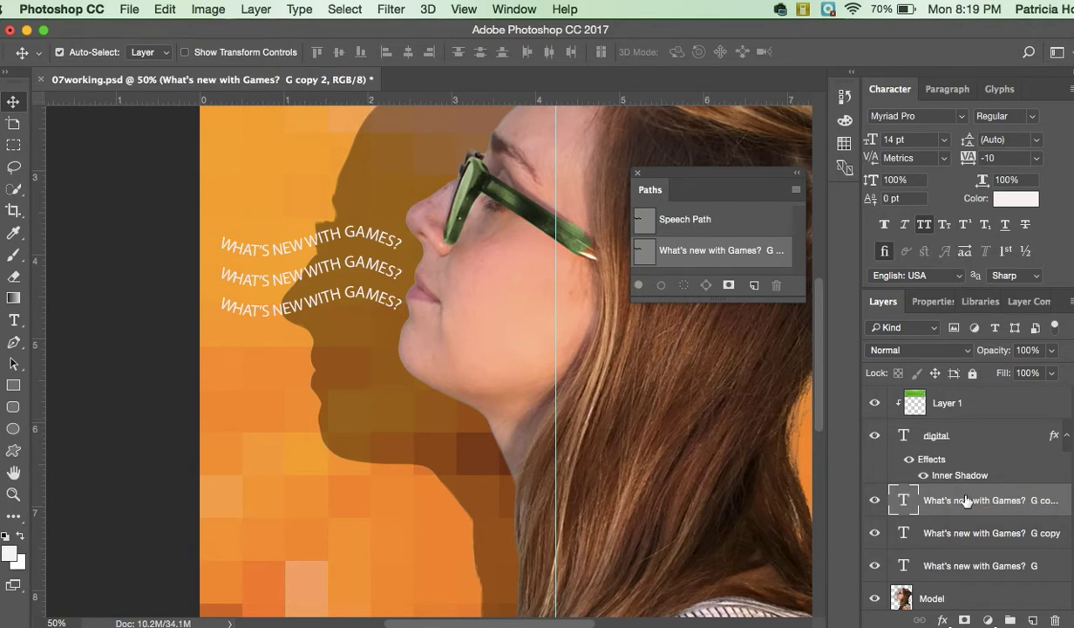
Free Transform the top text line, rotating it about 13.5° clockwise
click(165, 10)
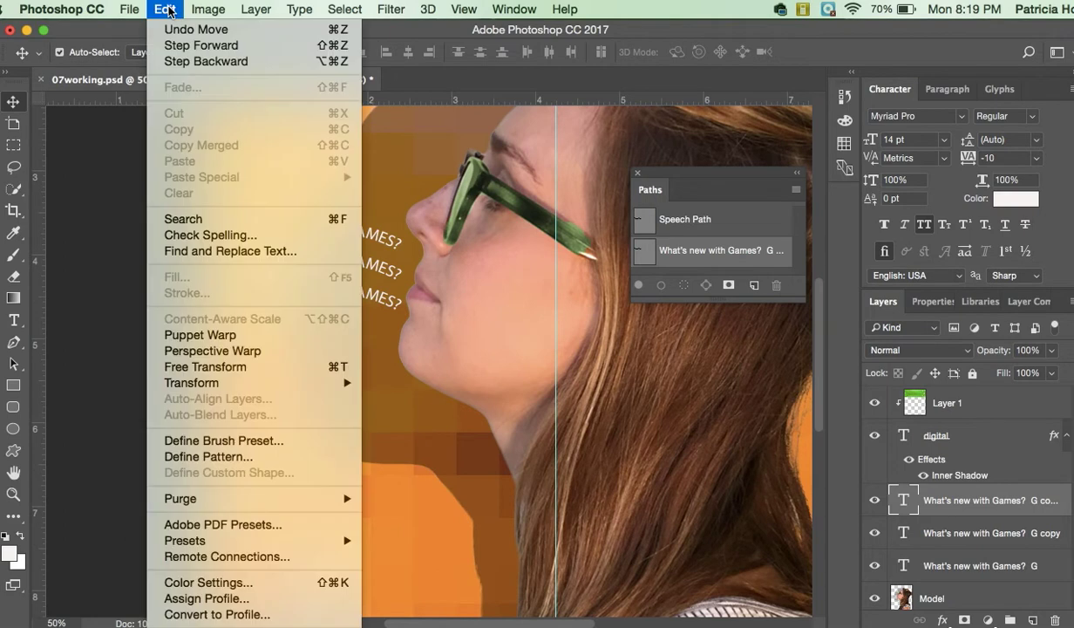
click(258, 366)
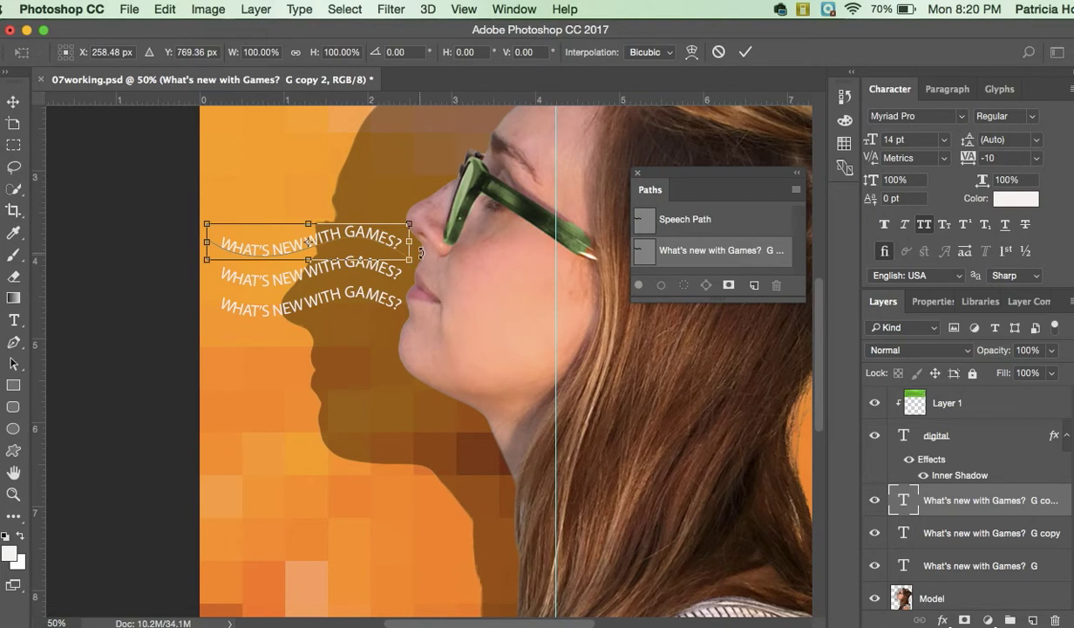
drag(419, 250, 420, 281)
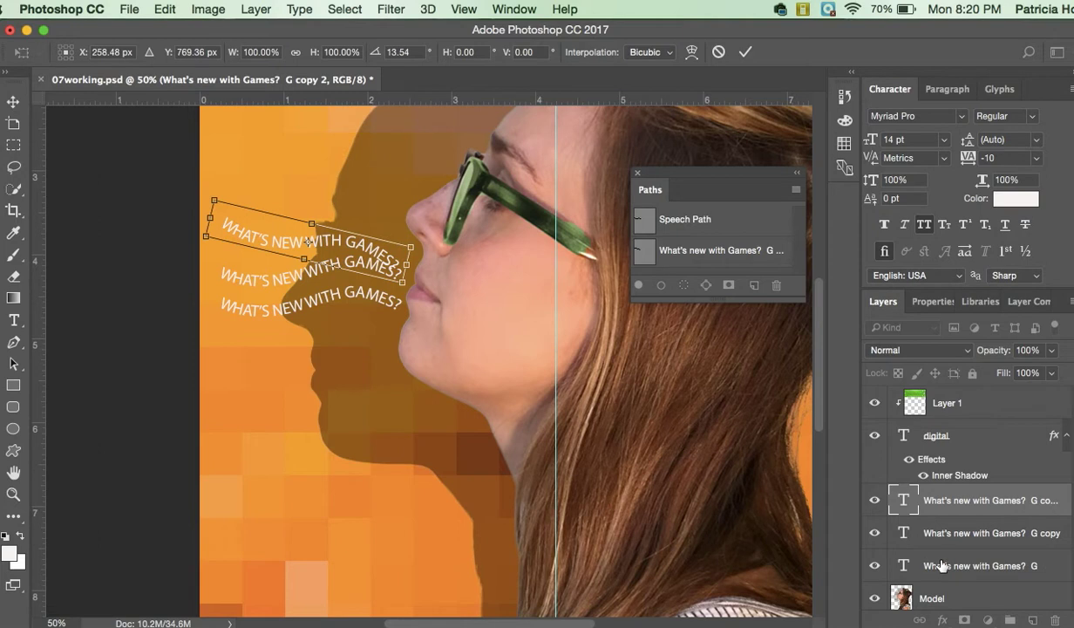
key(Return)
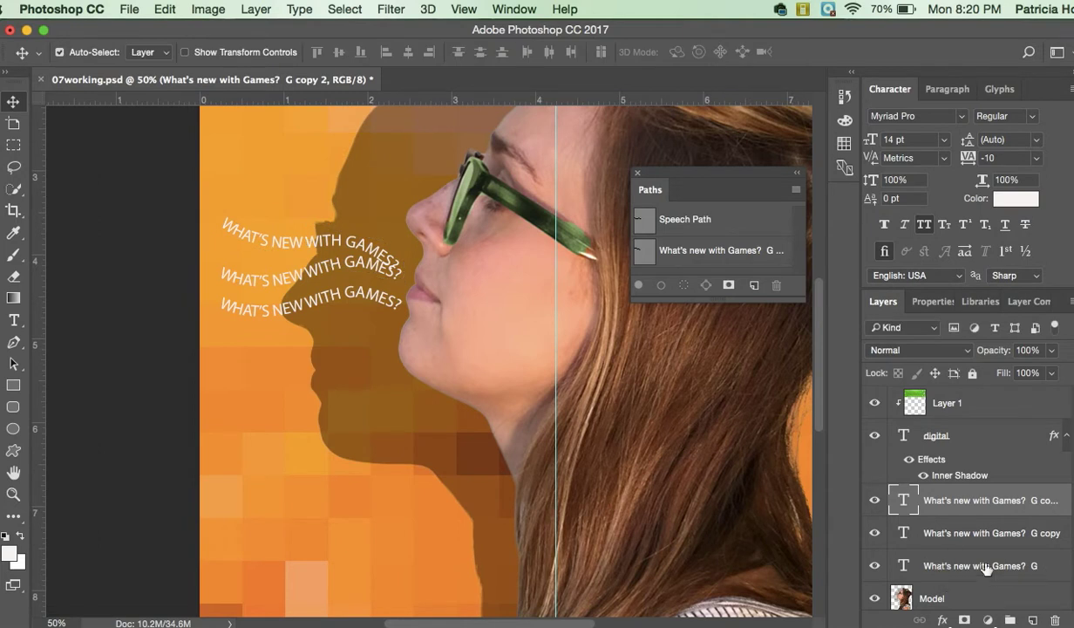
Reposition the three curved lines, moving the lowest down and nudging the middle down three times
click(949, 563)
drag(319, 271, 329, 276)
click(974, 567)
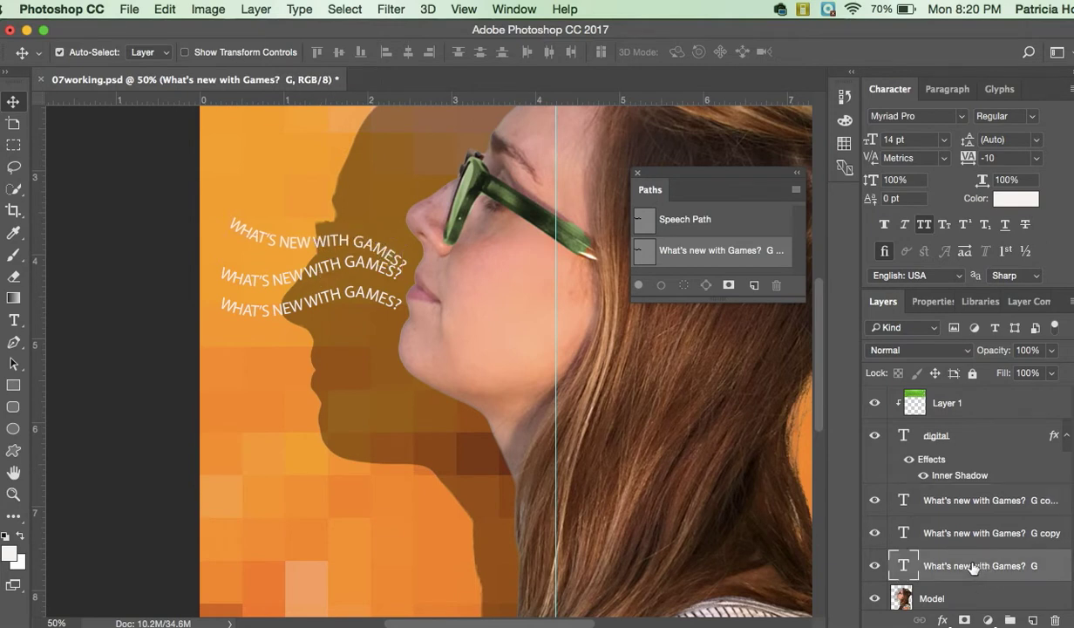
click(357, 267)
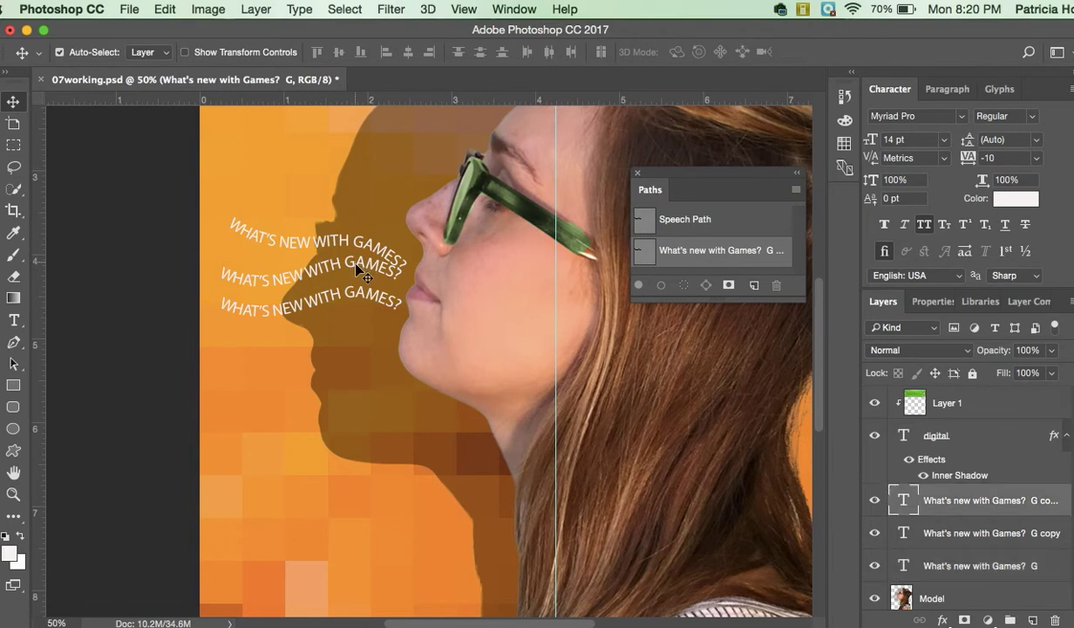
drag(356, 270, 356, 264)
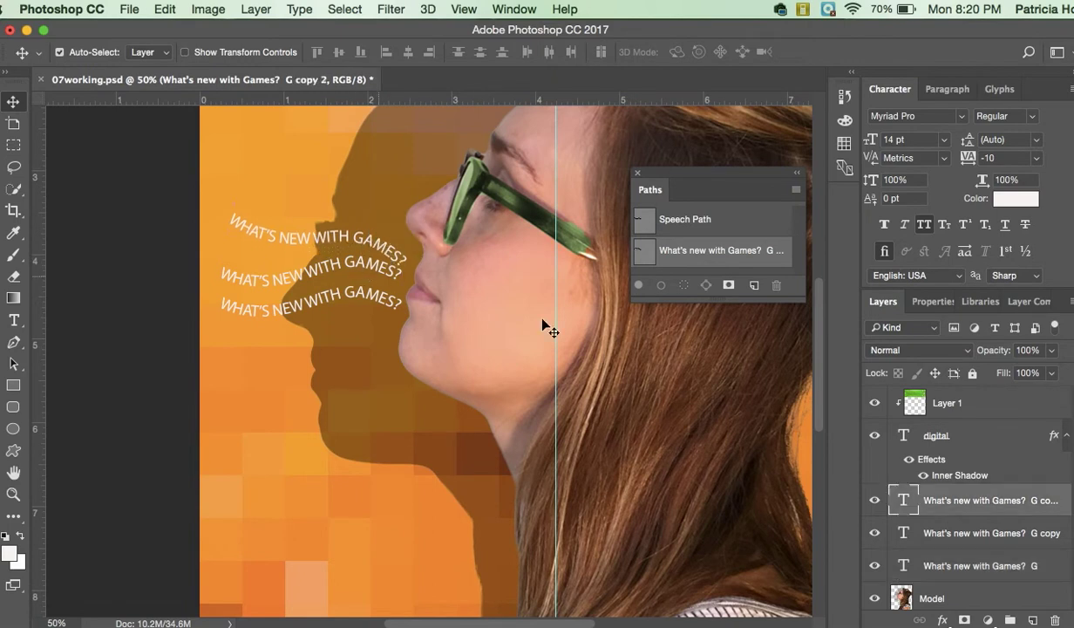
click(902, 523)
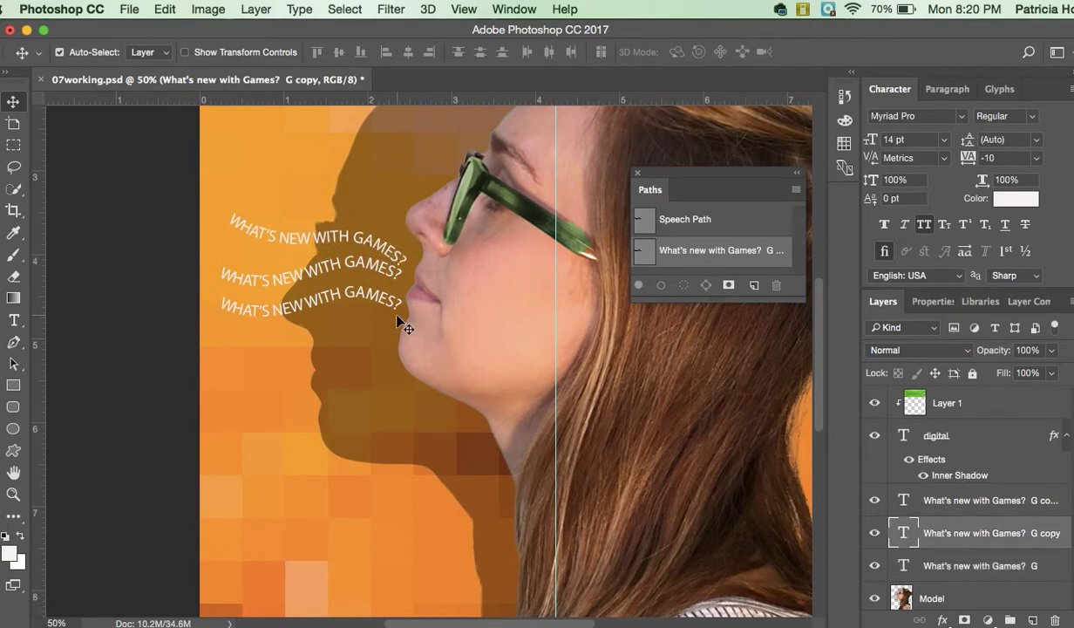
drag(378, 304, 378, 316)
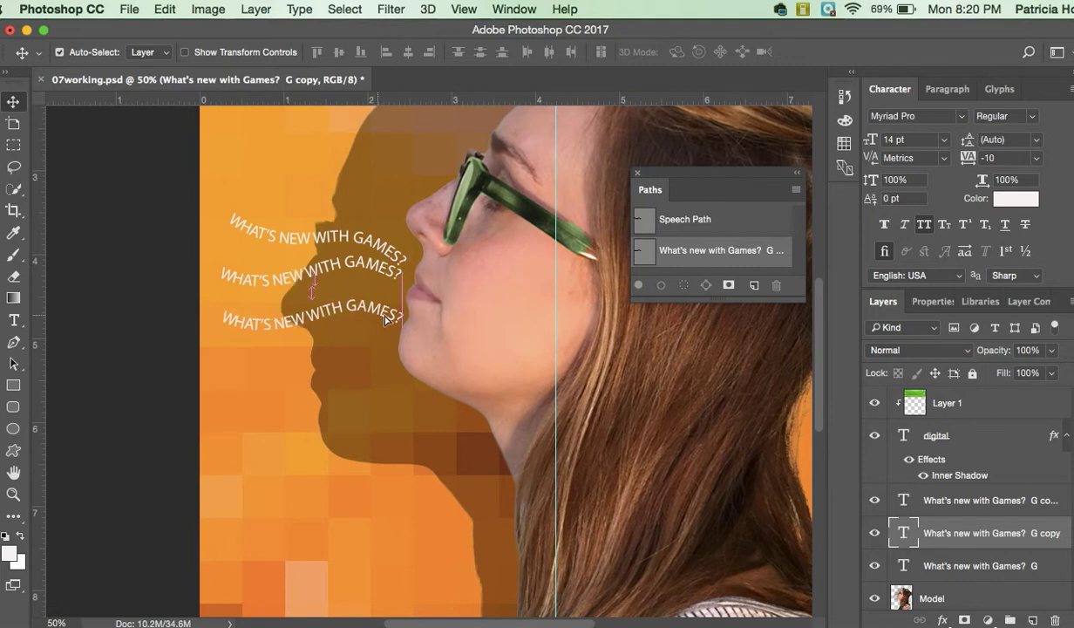
click(944, 565)
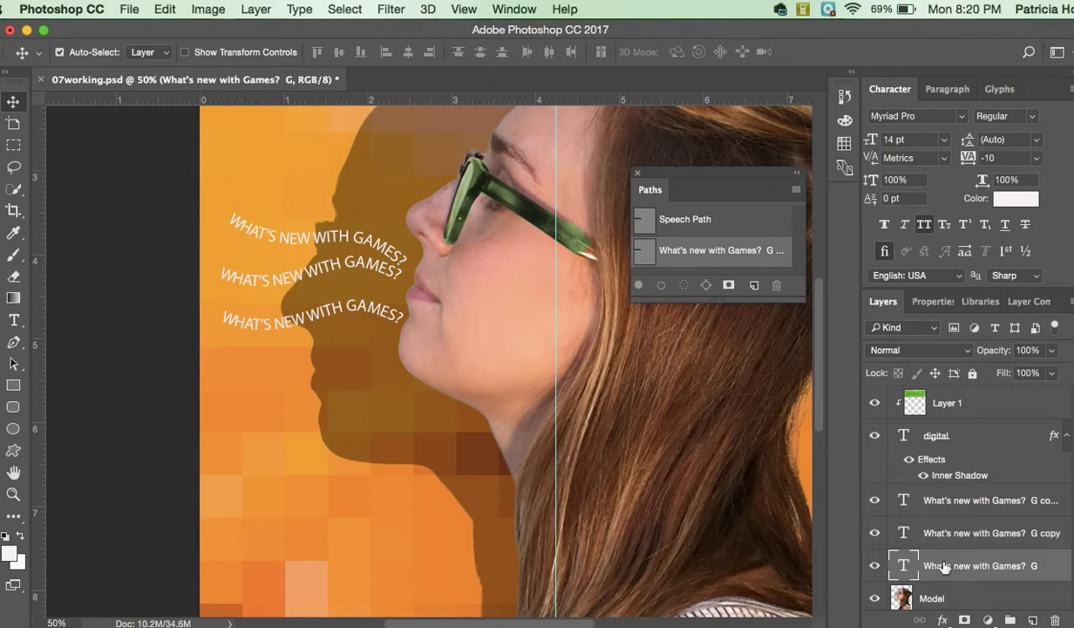
key(Down)
key(Down)
key(Down)
key(Down)
key(Down)
key(Down)
key(Down)
key(Down)
key(Down)
key(Down)
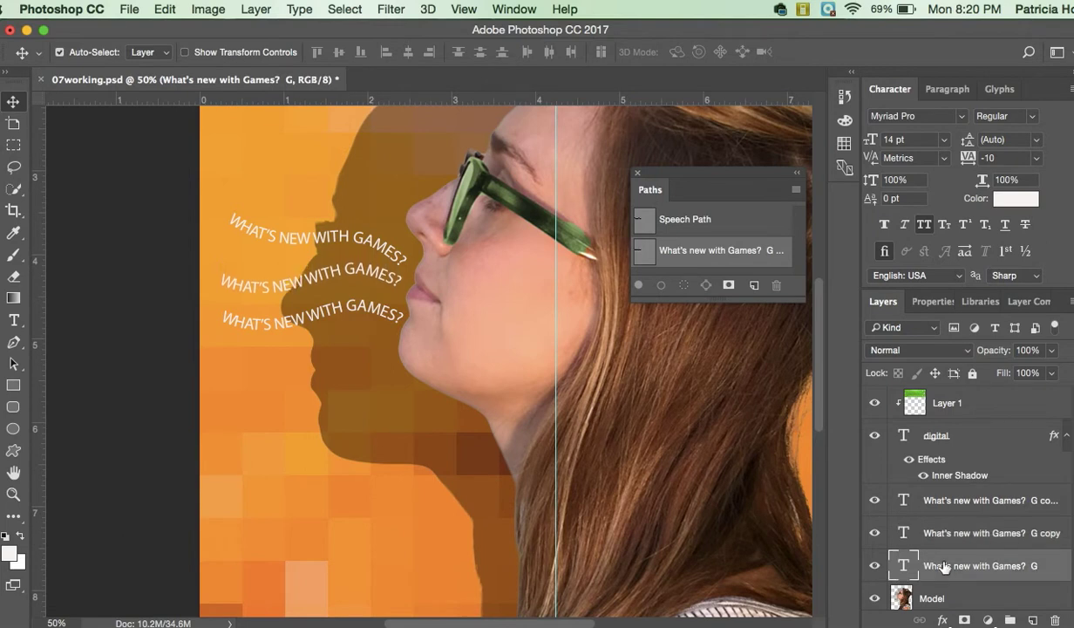
key(Down)
key(Down)
key(Down)
key(Down)
key(Down)
key(Down)
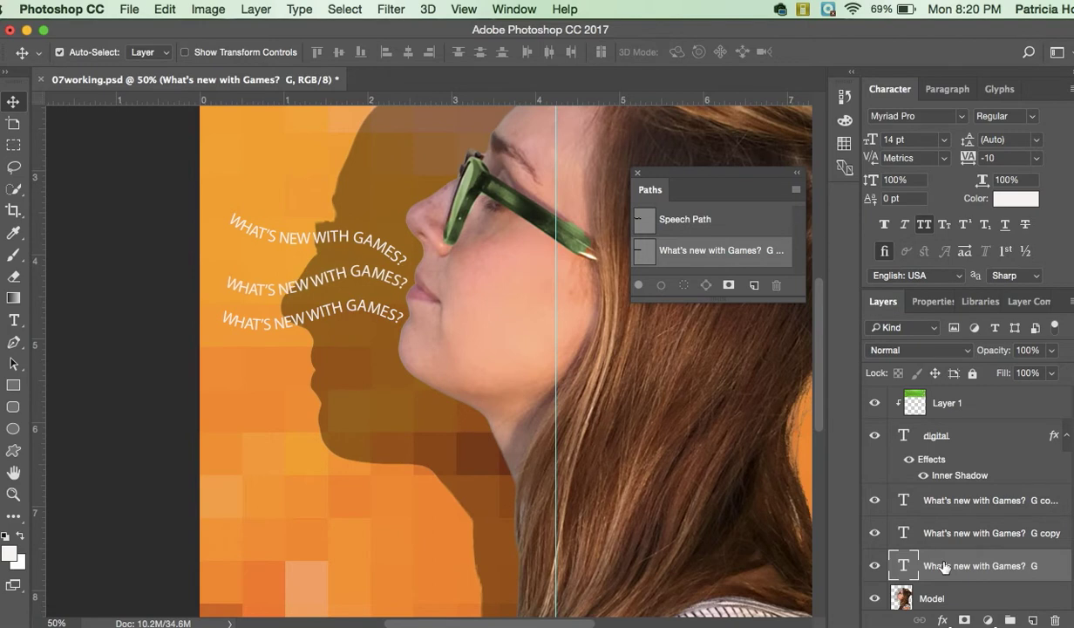
key(Down)
key(Down)
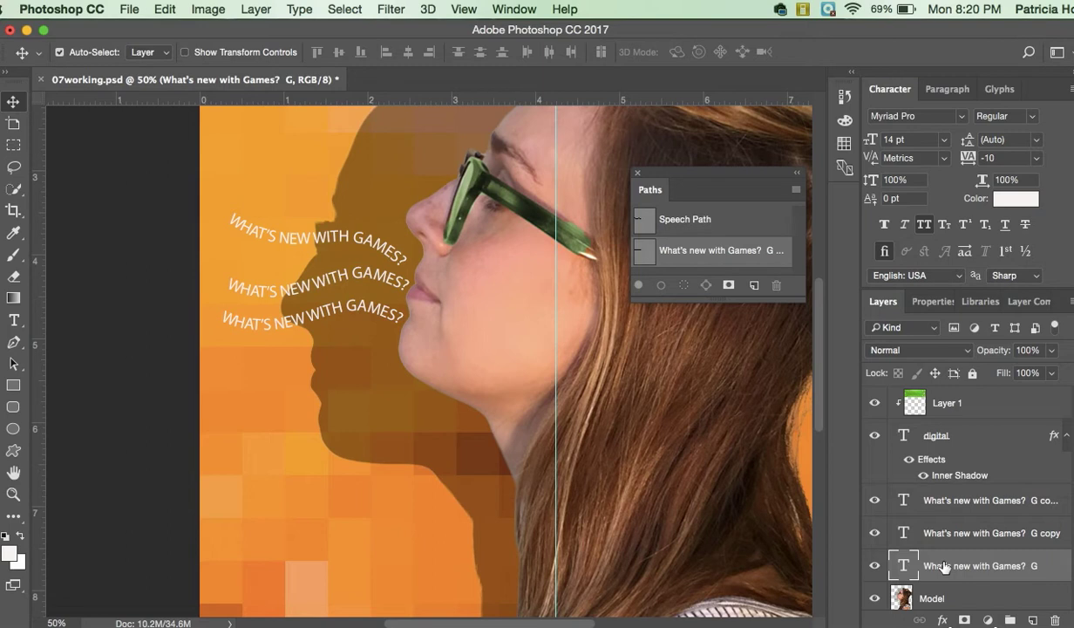
Edit the top curved line to read 'WHAT'S NEW WITH PHONES?' and commit it
double_click(904, 504)
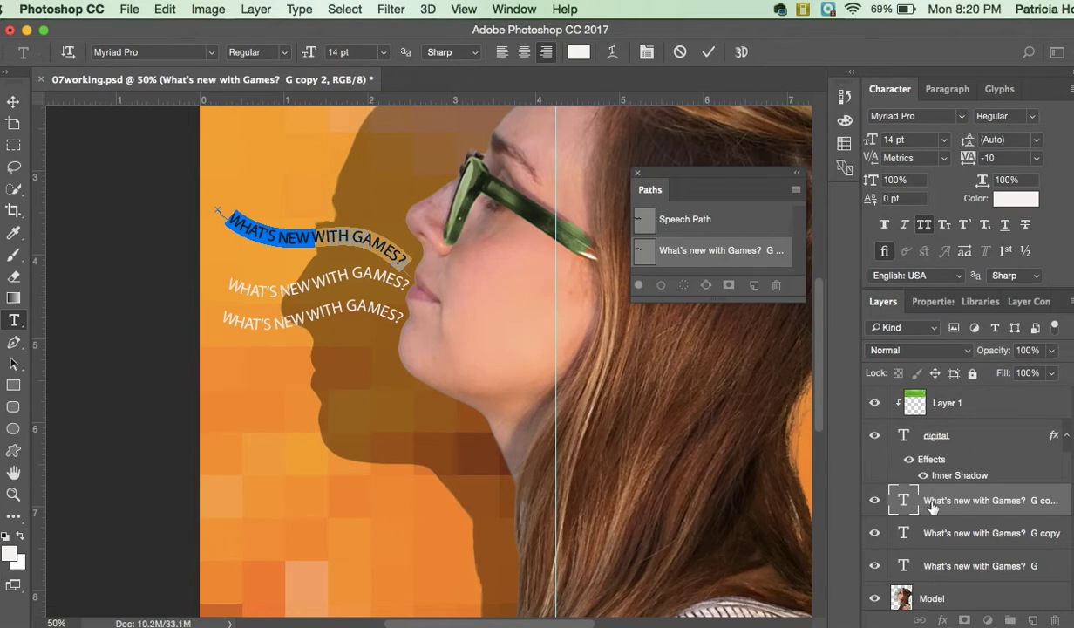
click(398, 256)
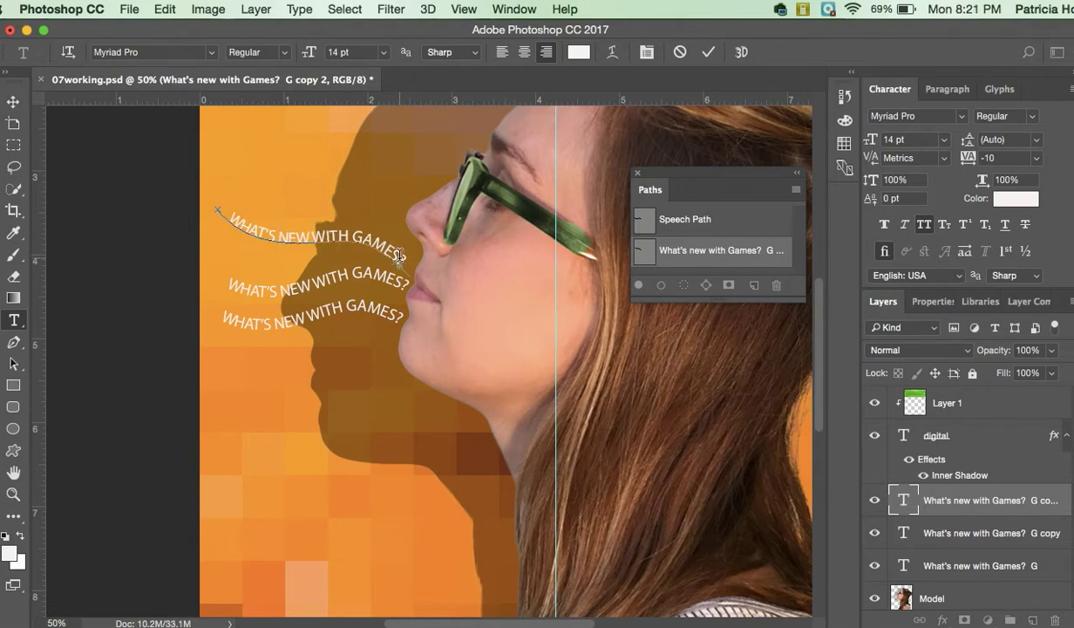
key(BackSpace)
key(BackSpace)
key(BackSpace)
key(BackSpace)
key(BackSpace)
key(BackSpace)
key(BackSpace)
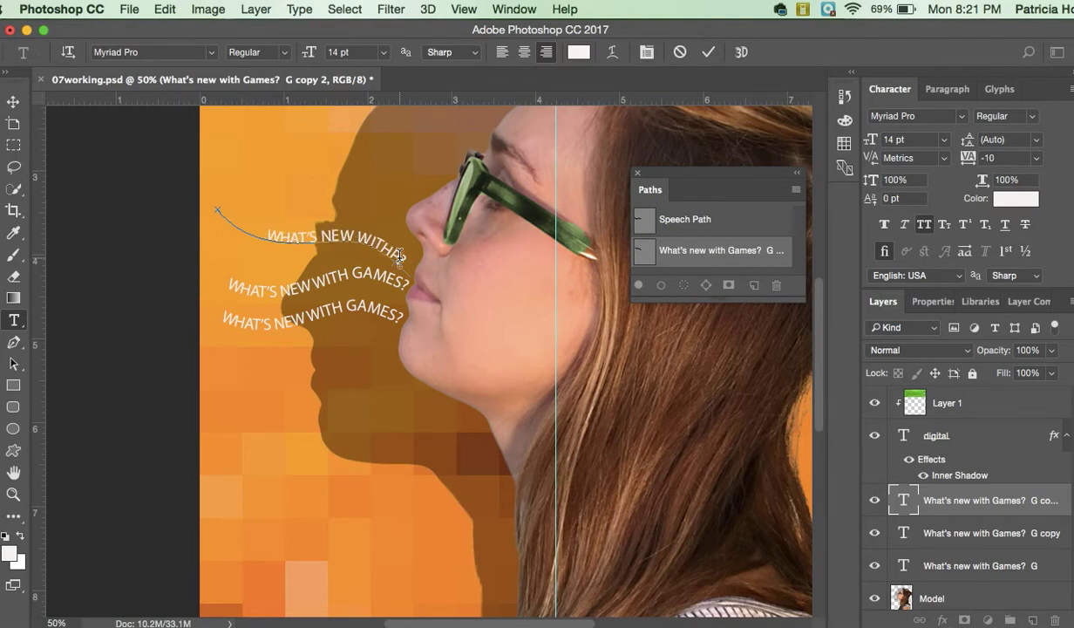
text(PHONE)
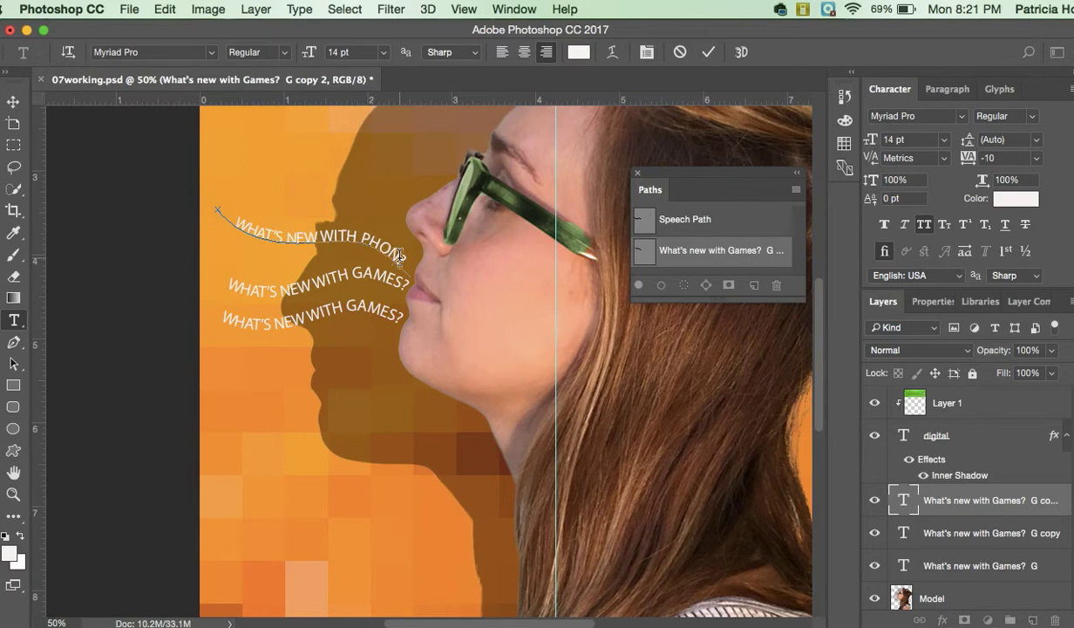
text(S?)
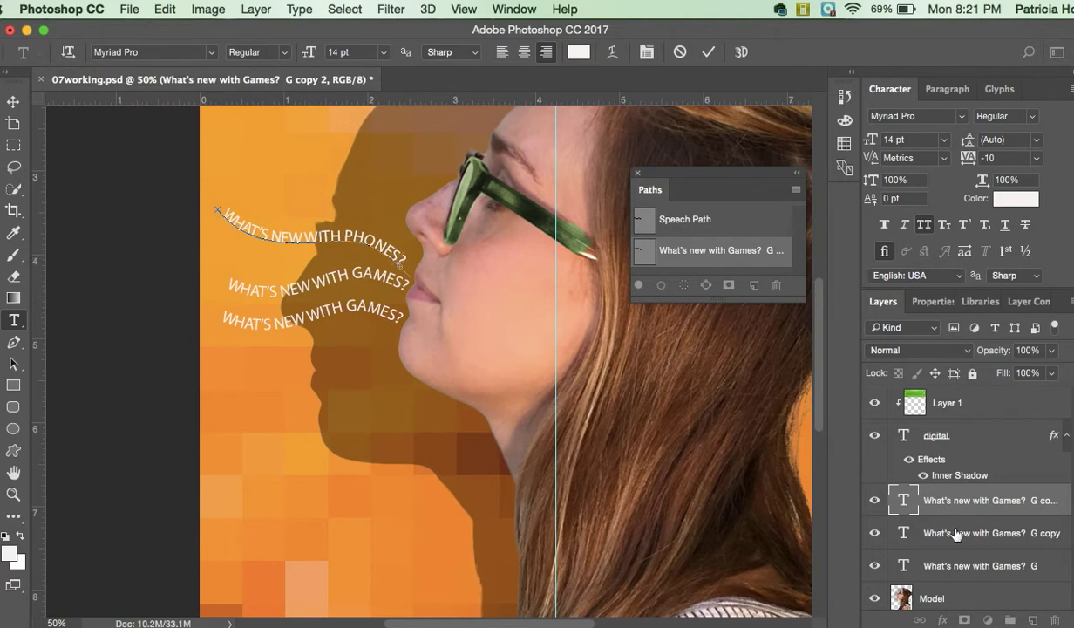
key(super+Return)
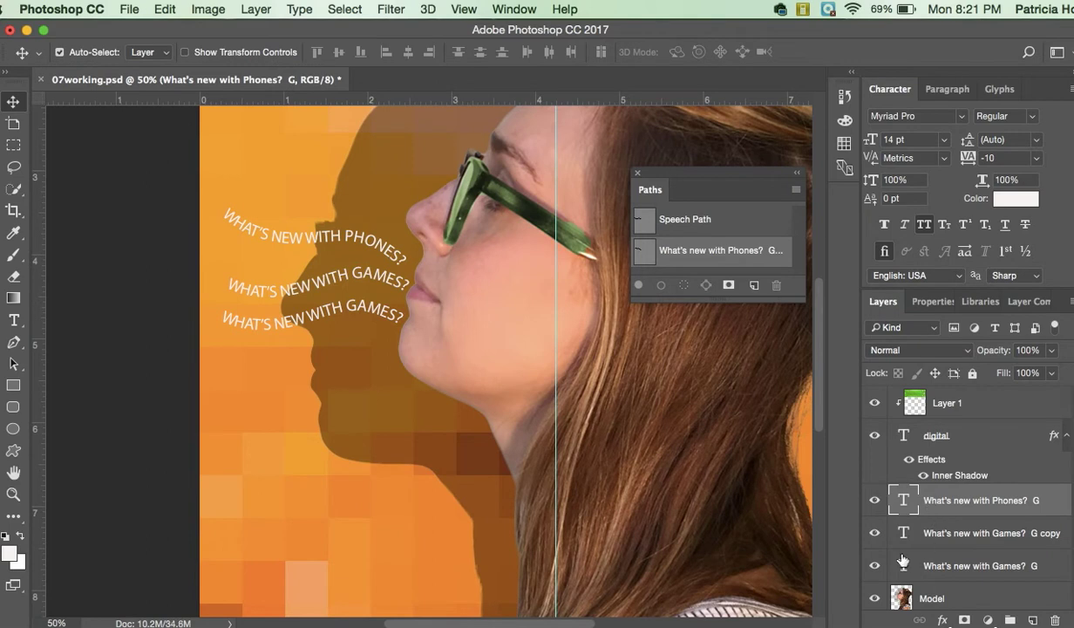
Replace GAMES? with MUSIC? in the copied bottom line and commit the edit
click(876, 533)
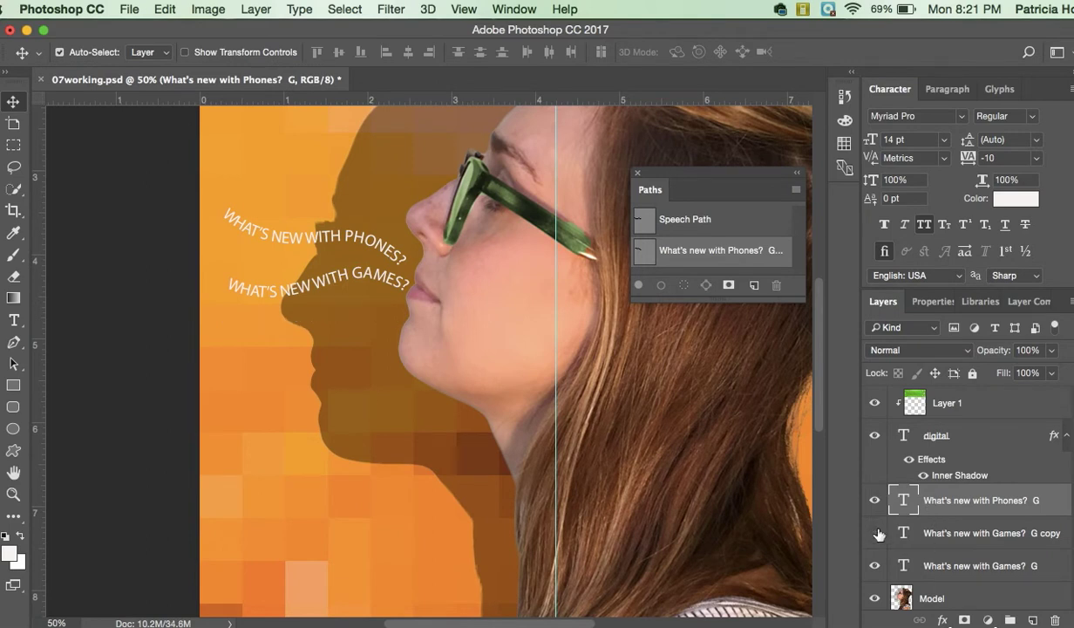
click(876, 533)
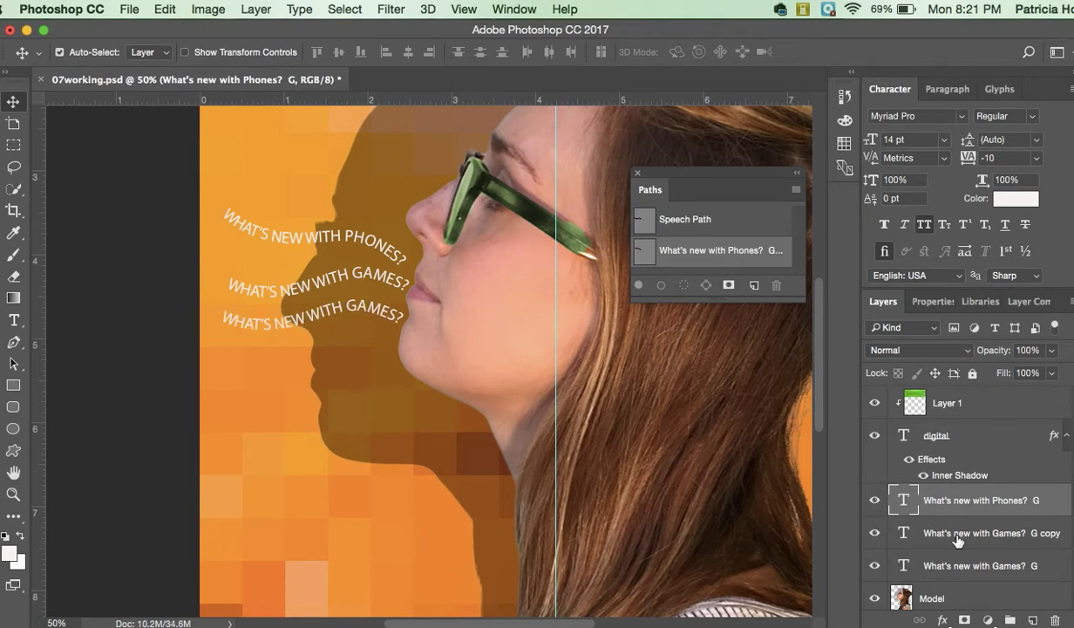
click(921, 524)
double_click(907, 532)
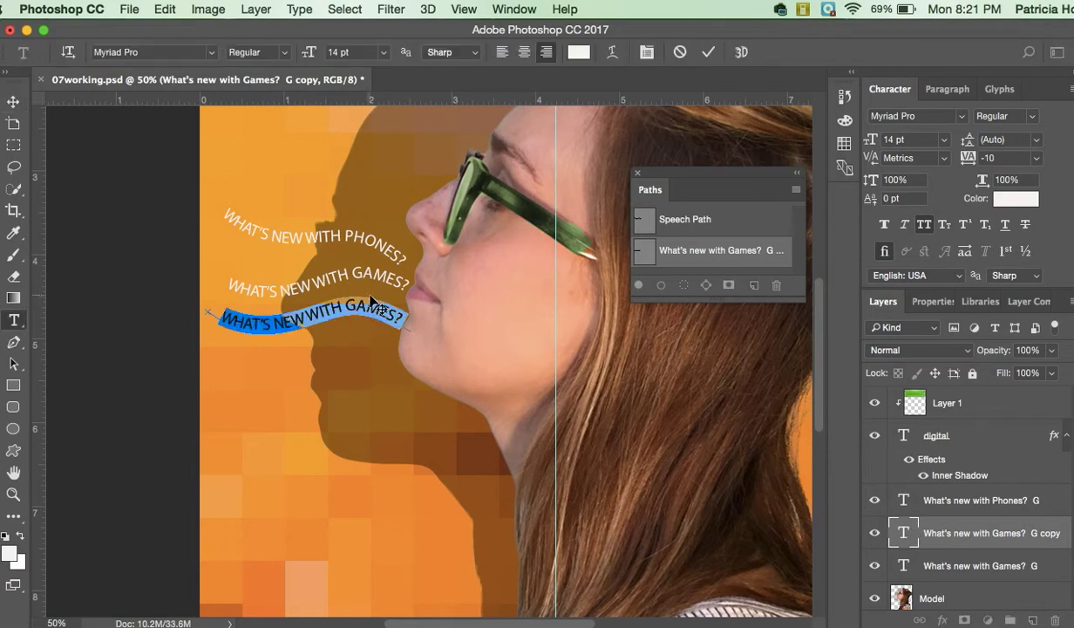
click(365, 301)
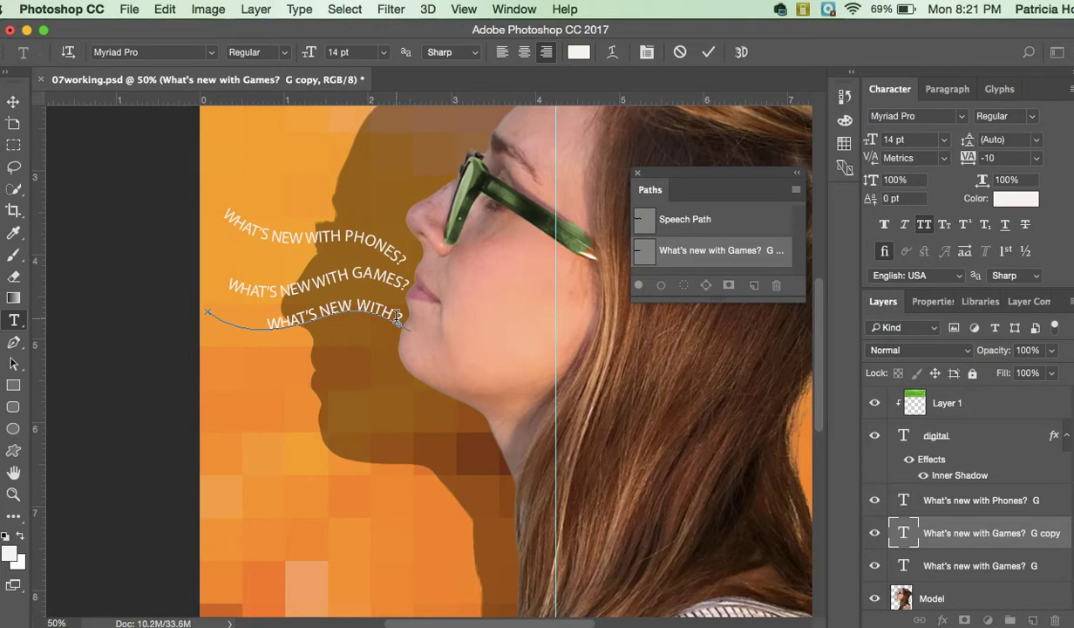
text(MUSIC)
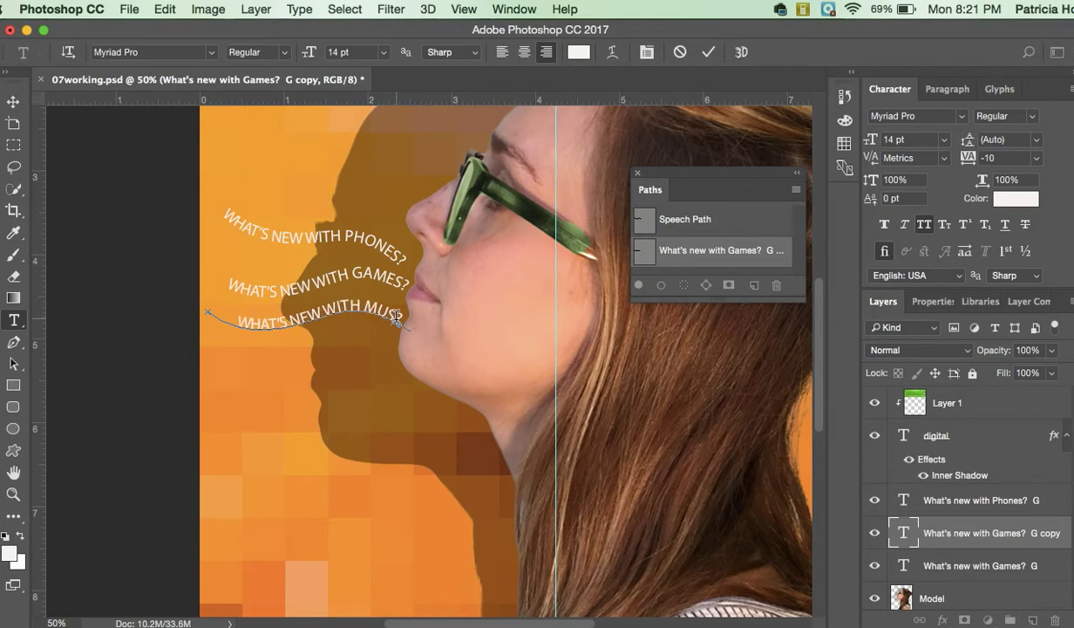
text(?)
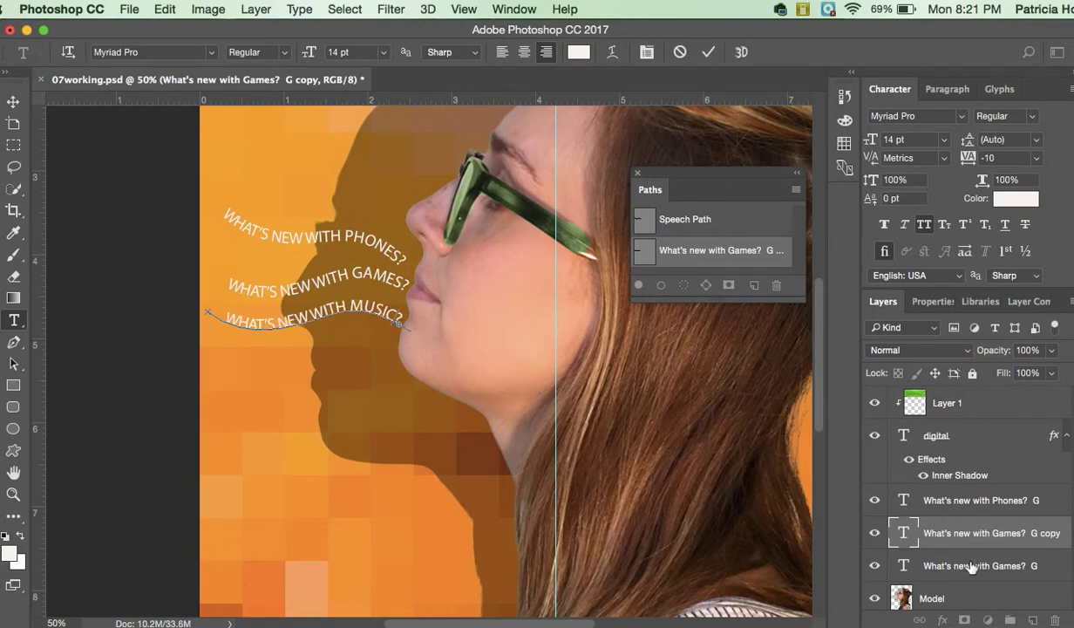
key(super+Return)
key(v)
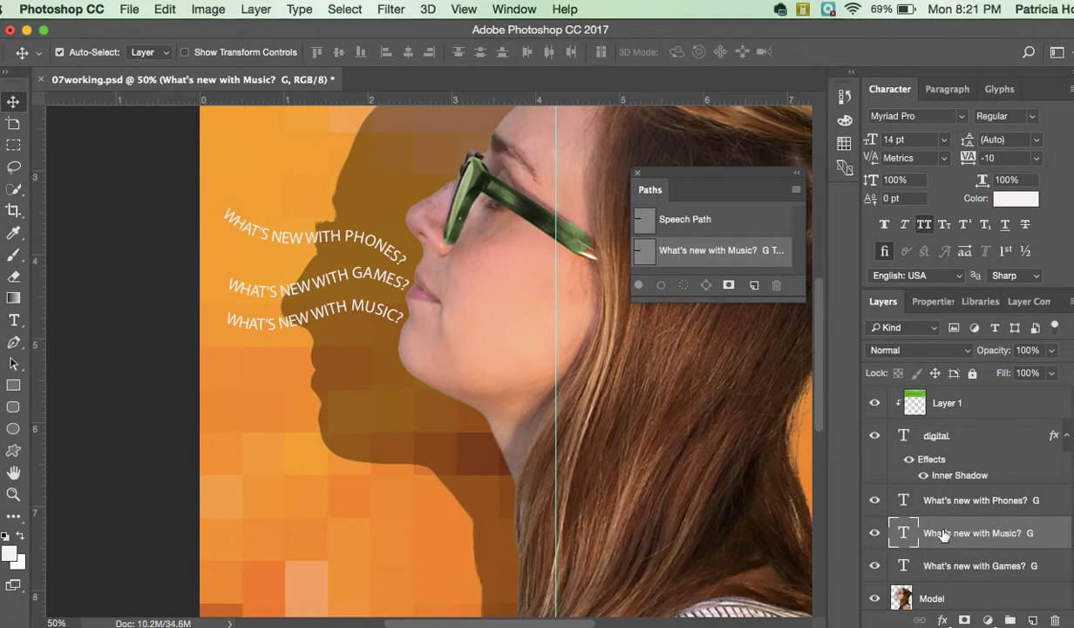
Tilt the MUSIC line counterclockwise to about -15.65° and shift it down and right
key(super+t)
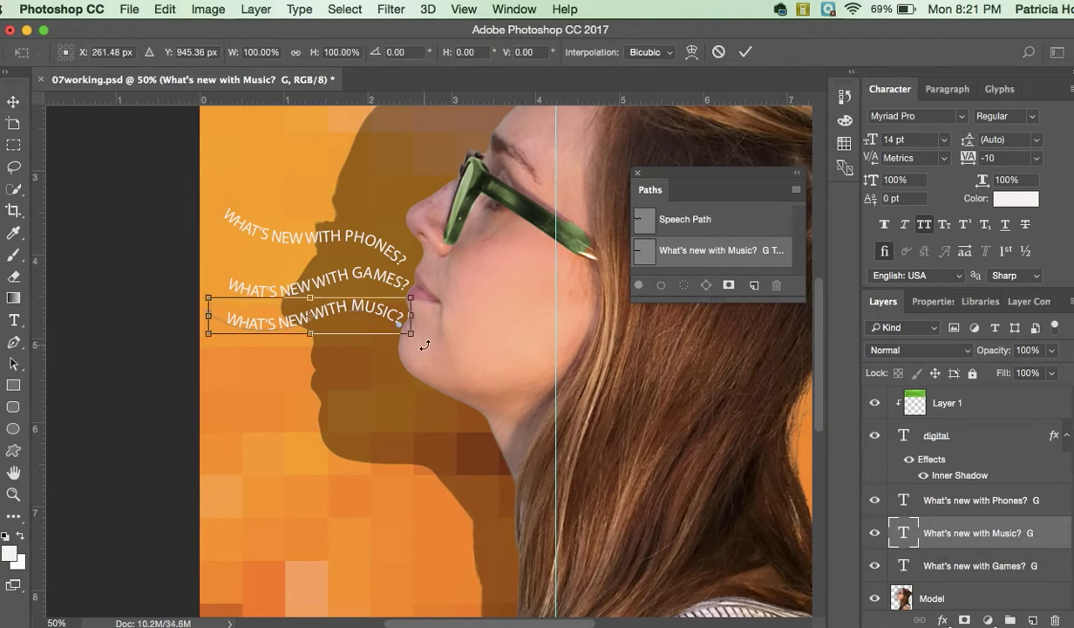
drag(418, 335, 423, 311)
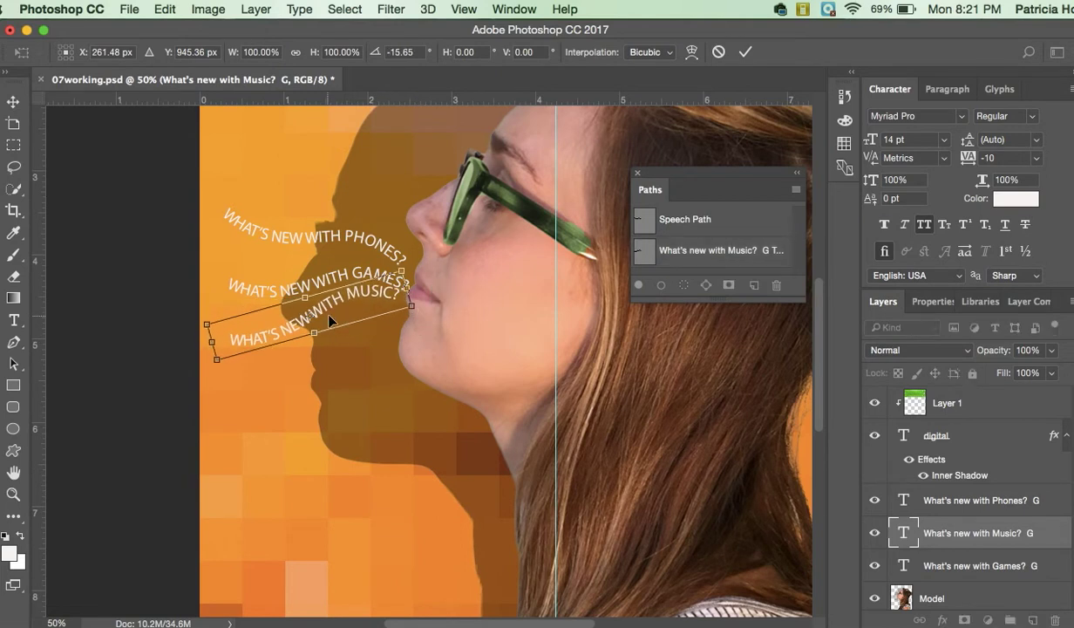
drag(324, 321, 334, 333)
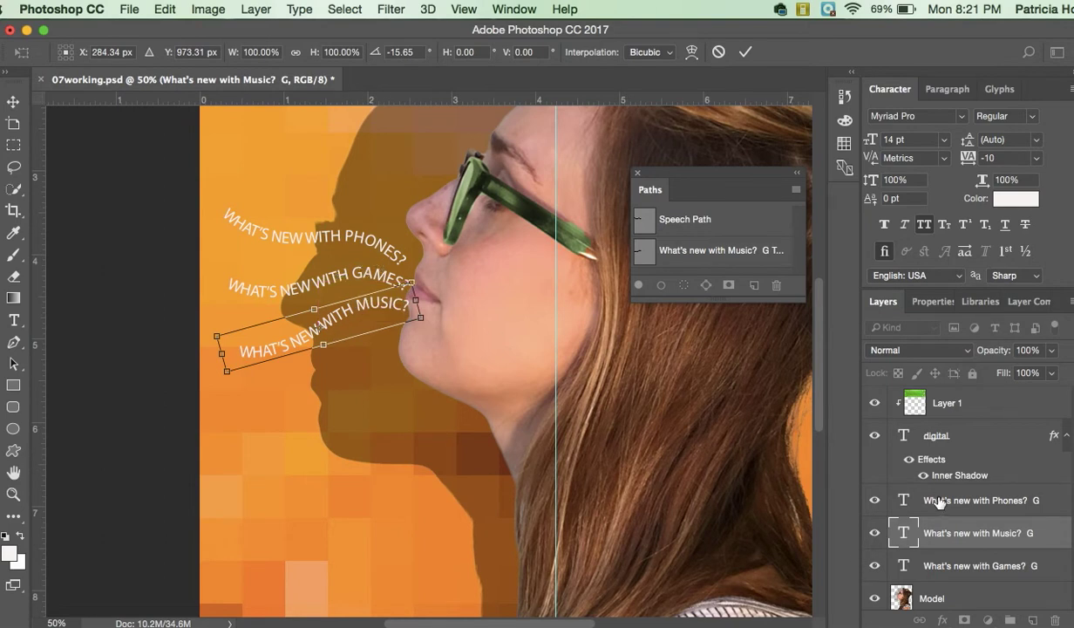
key(Return)
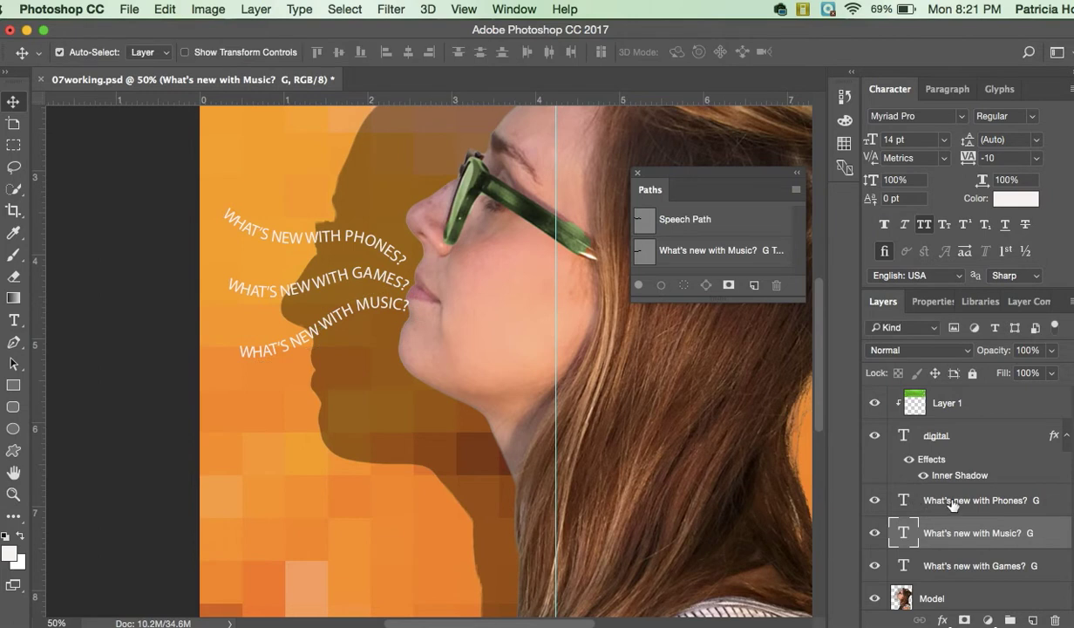
Nudge the PHONES line three steps down and three steps right with the arrow keys
click(952, 503)
key(Down)
key(Down)
key(Down)
key(Down)
key(Down)
key(Down)
key(Down)
key(Down)
key(Down)
key(Down)
key(Right)
key(Right)
key(Right)
key(Right)
key(Right)
key(Right)
key(Right)
key(Right)
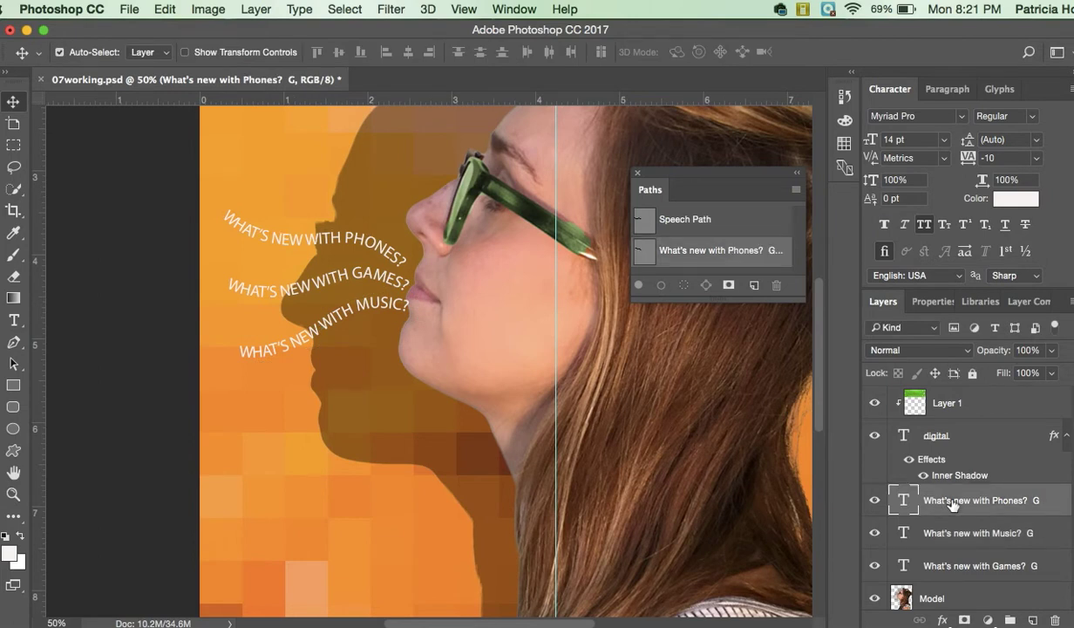
key(Down)
key(Down)
key(Down)
key(Down)
key(Down)
key(Down)
key(Down)
key(Down)
key(Down)
key(Down)
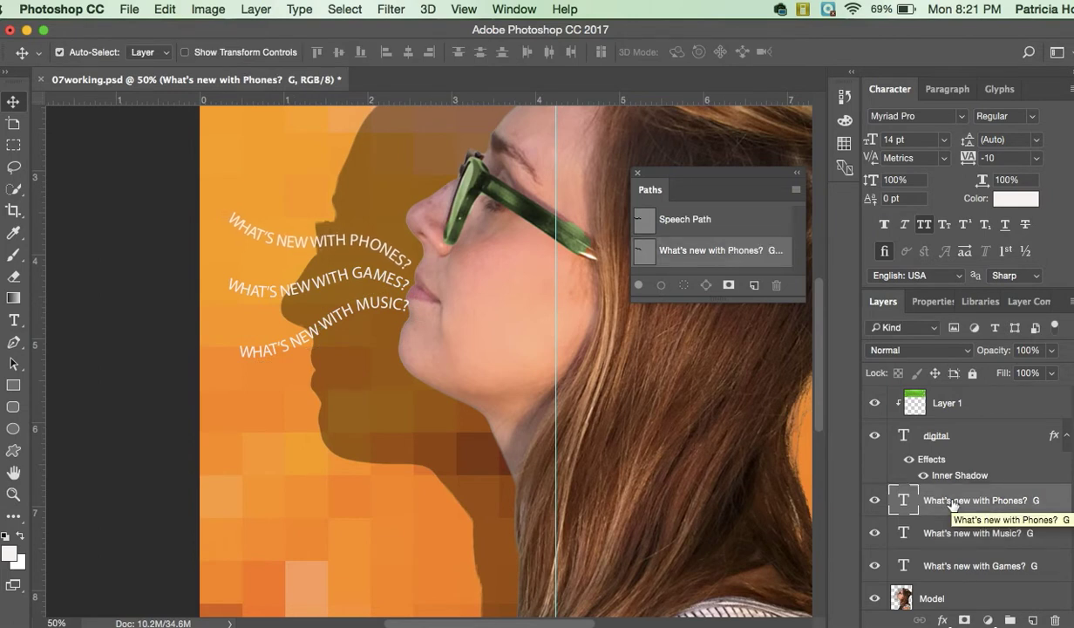
key(Right)
key(Right)
key(Right)
key(Right)
key(Right)
key(Right)
key(Down)
key(Down)
key(Down)
key(Down)
key(Down)
key(Down)
key(Right)
key(Right)
key(Right)
key(Right)
key(Right)
key(Right)
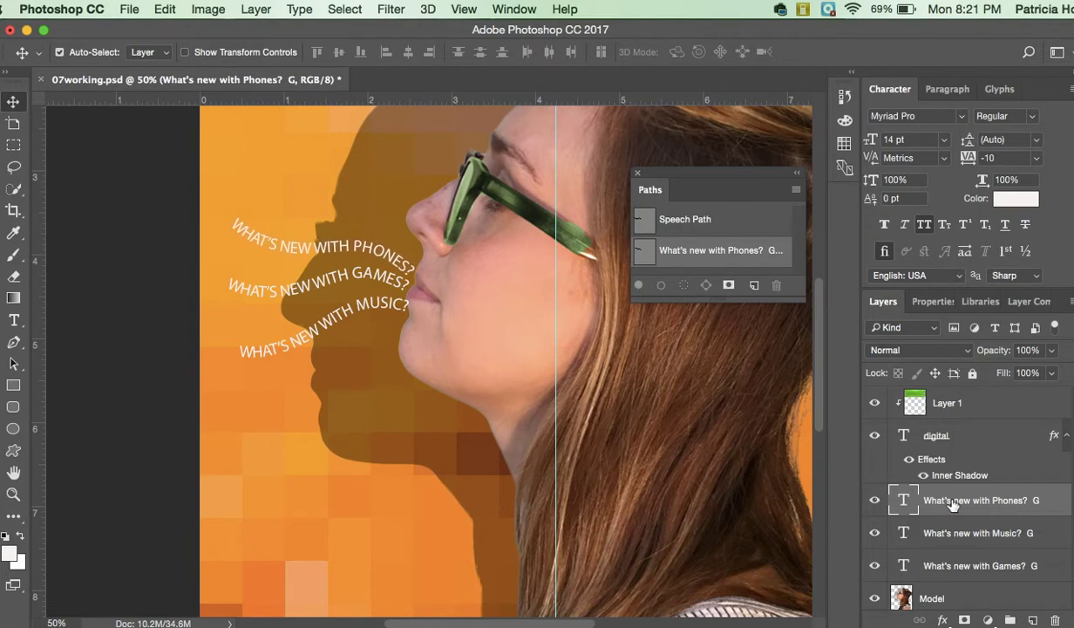
Zoom out to 25% to see the whole cover, save it, and close the floating Paths panel
click(15, 494)
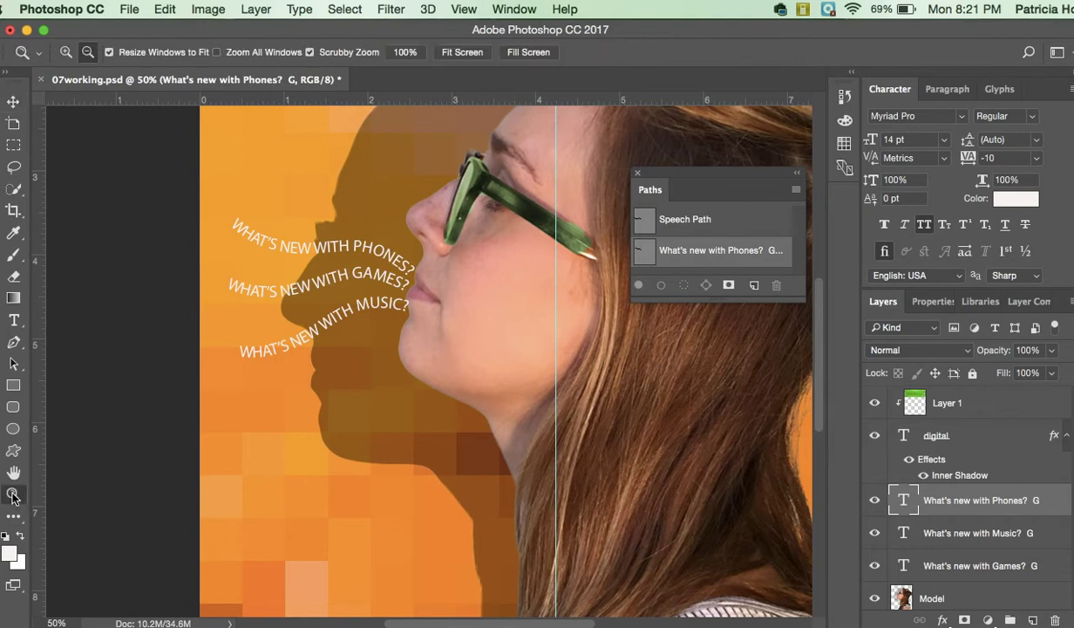
click(334, 428)
alt+click(335, 428)
alt+click(334, 428)
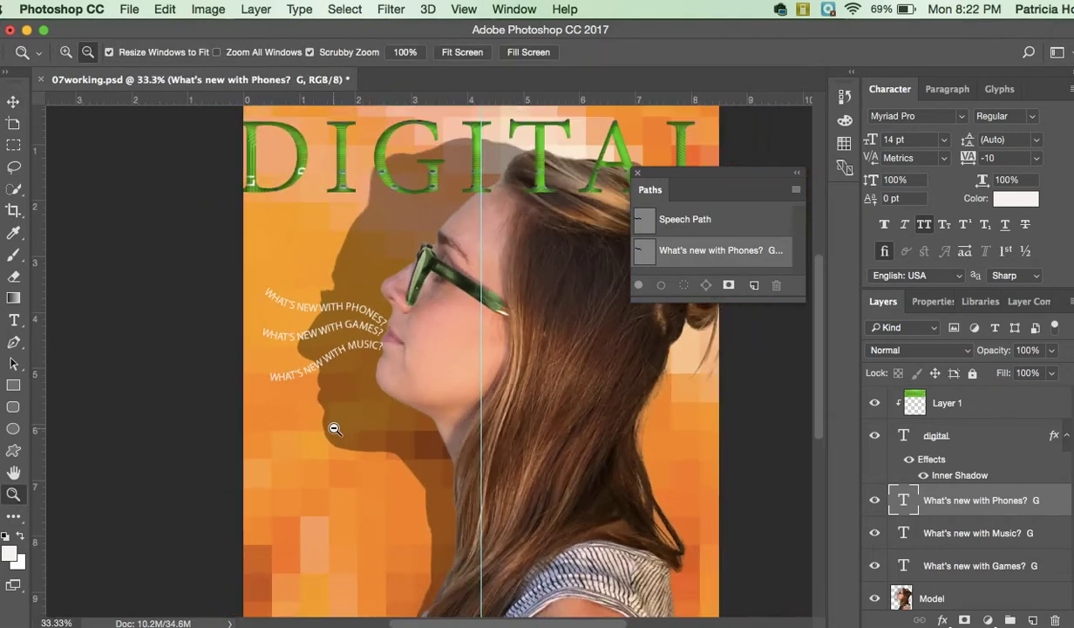
alt+click(335, 428)
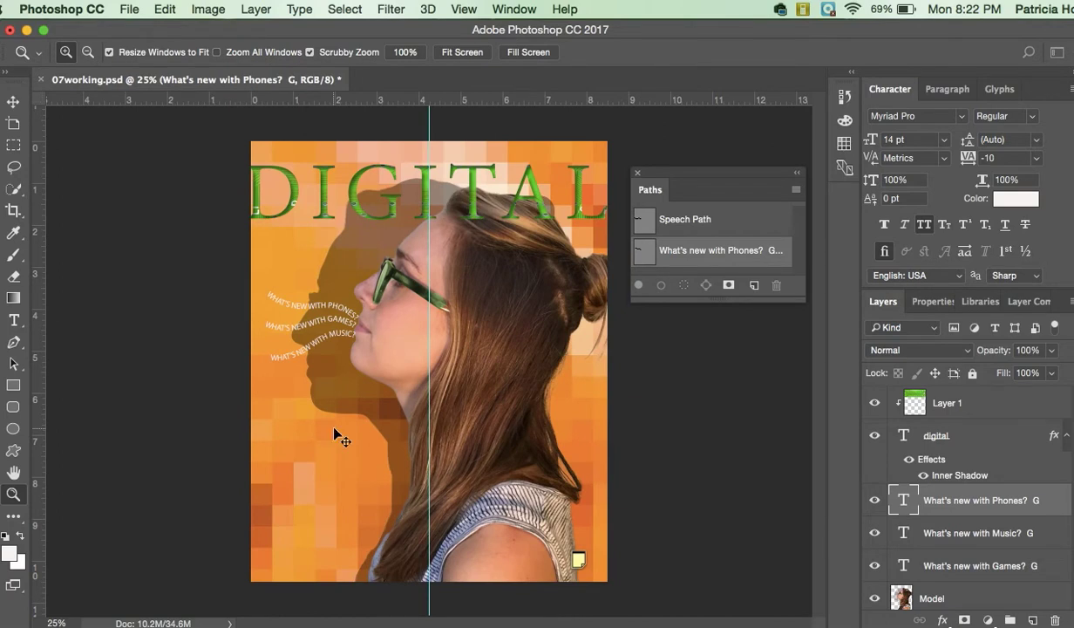
key(ctrl+s)
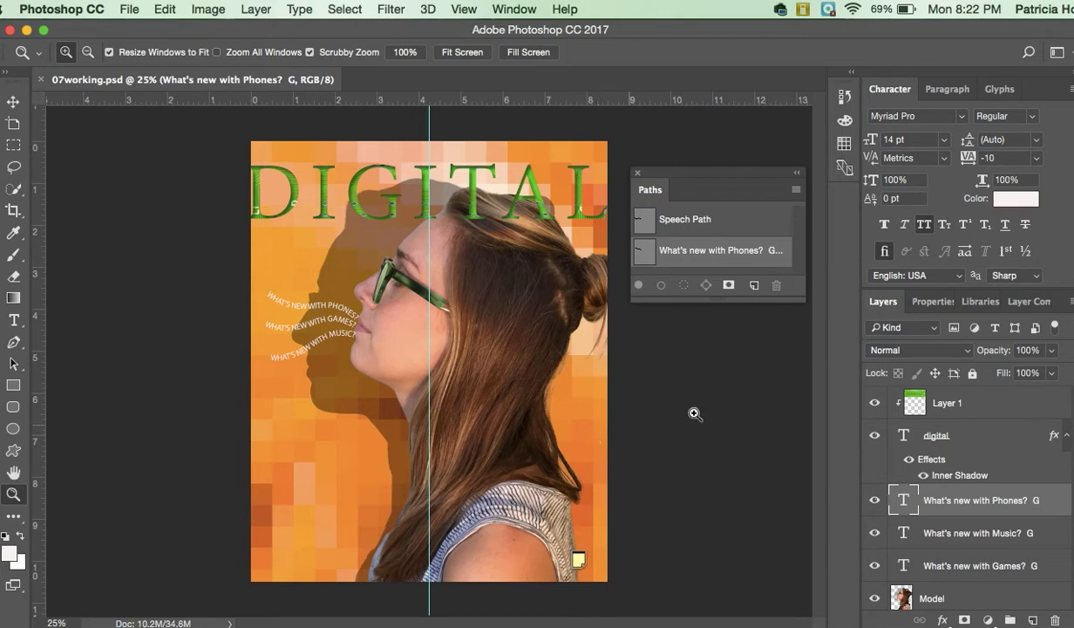
click(637, 173)
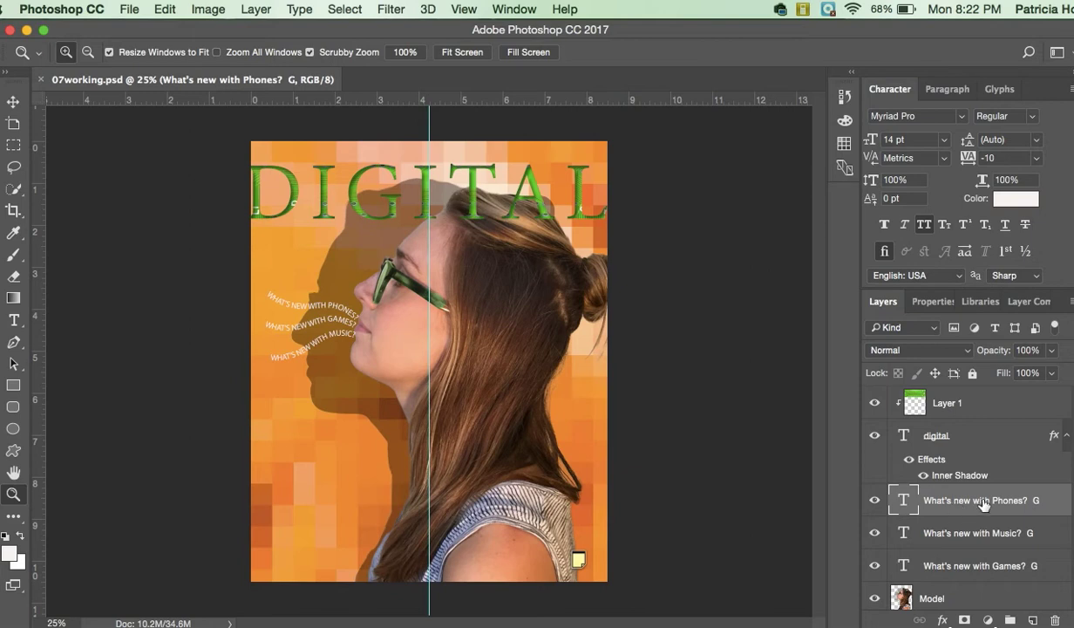
Open Warp Text for the PHONES line and choose the Flag style
double_click(896, 497)
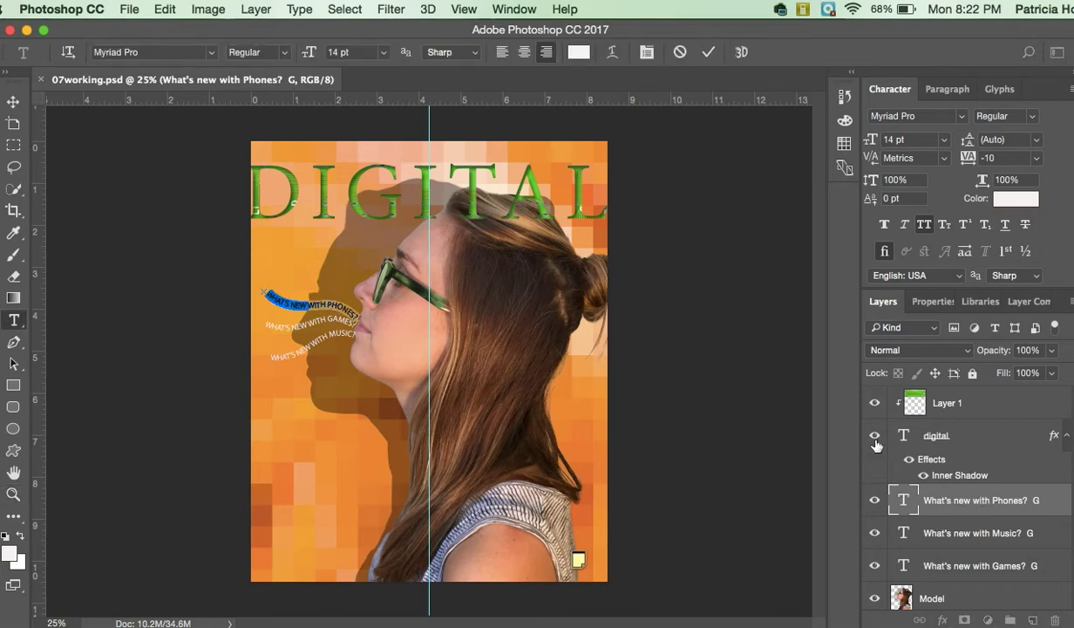
click(613, 54)
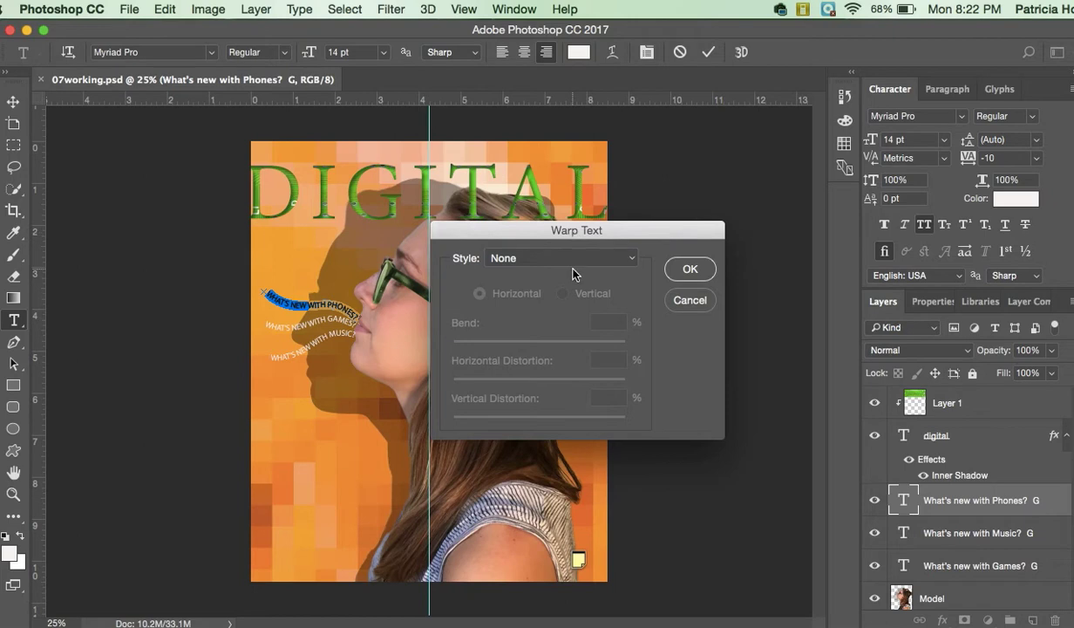
click(629, 259)
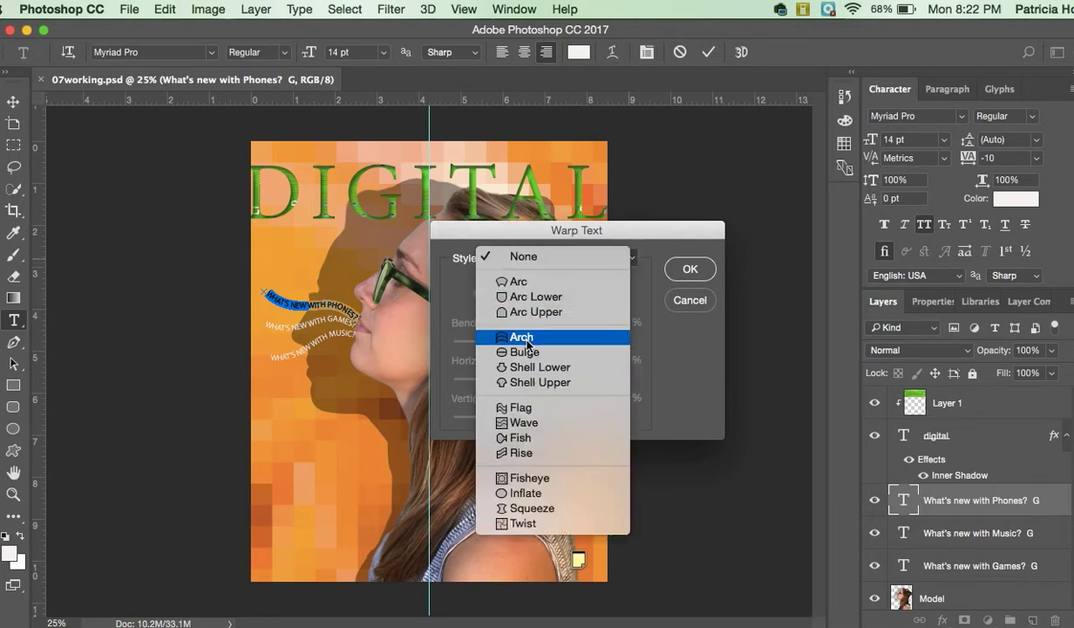
click(521, 409)
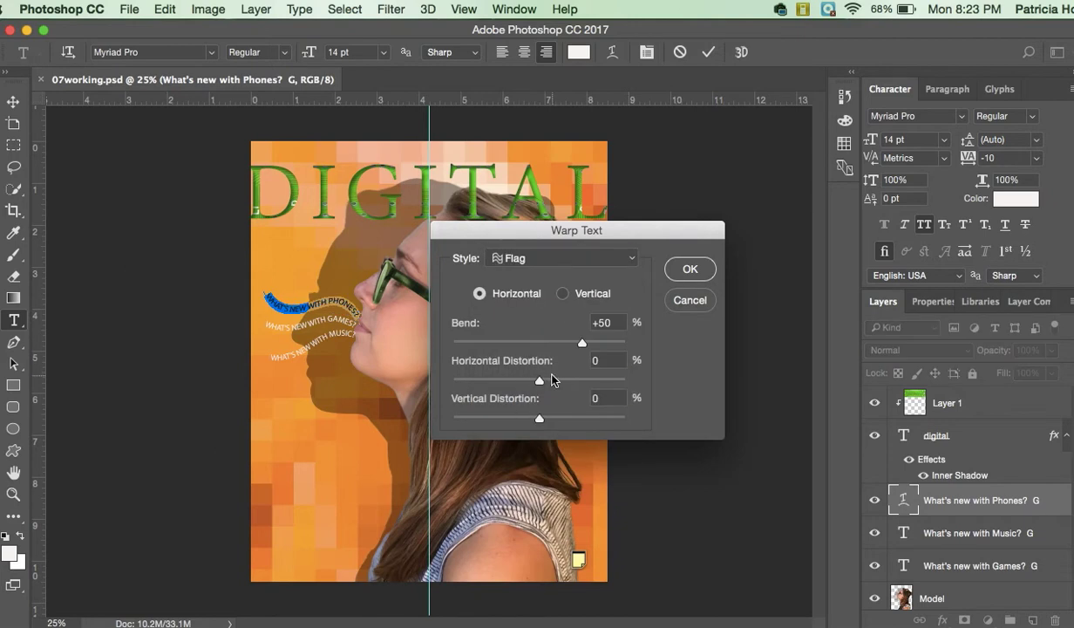
Set the Flag warp to Bend 33, Horizontal Distortion -23, Vertical Distortion +5, and apply it
drag(582, 346, 565, 348)
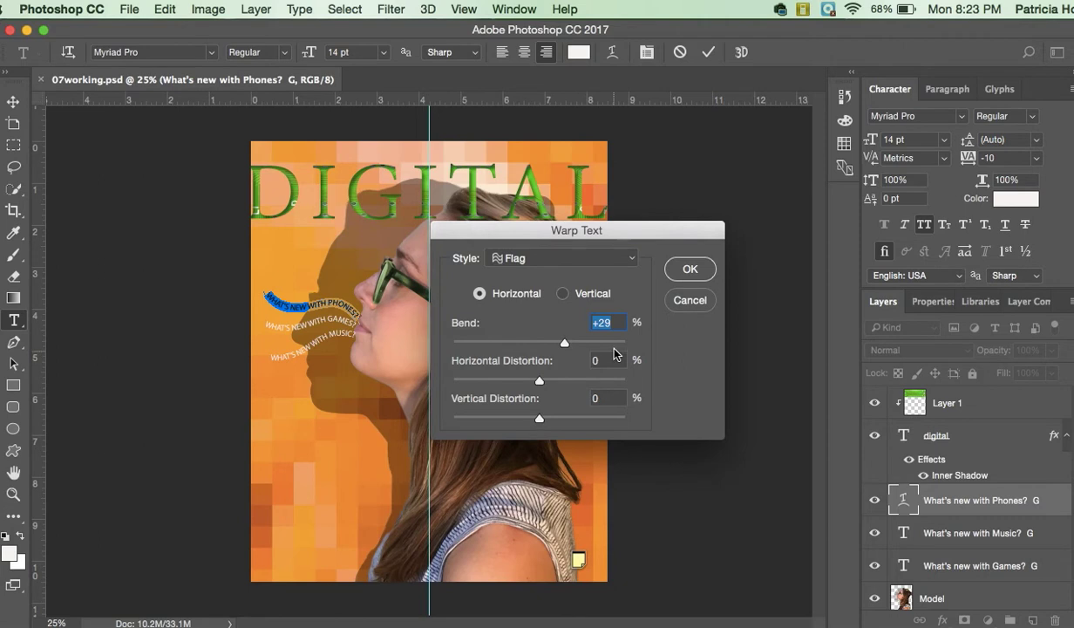
key(Tab)
drag(540, 386, 520, 387)
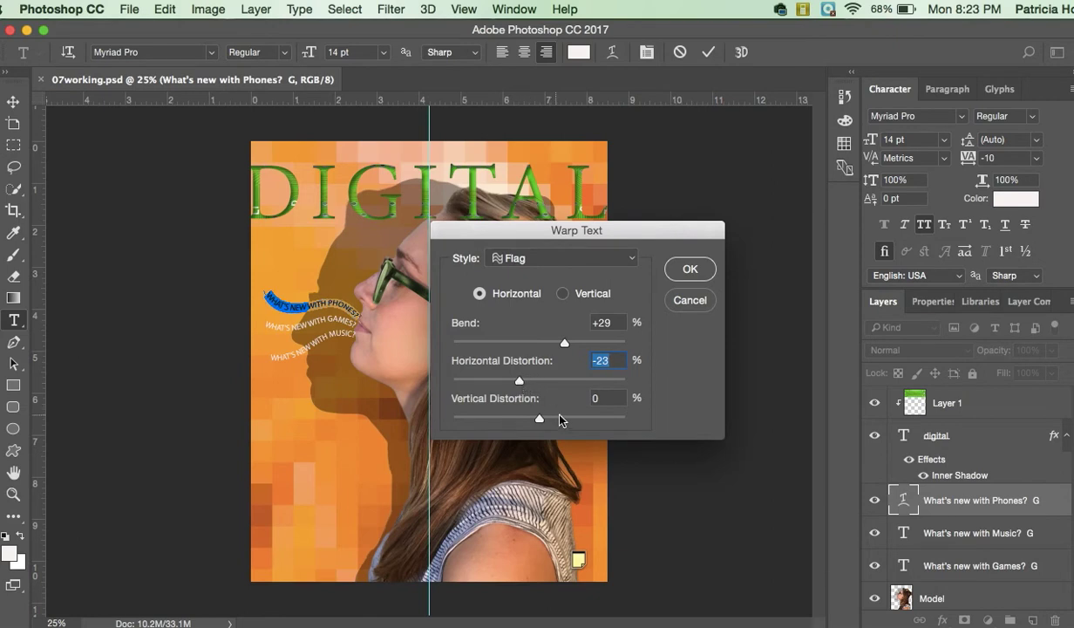
drag(539, 426, 545, 425)
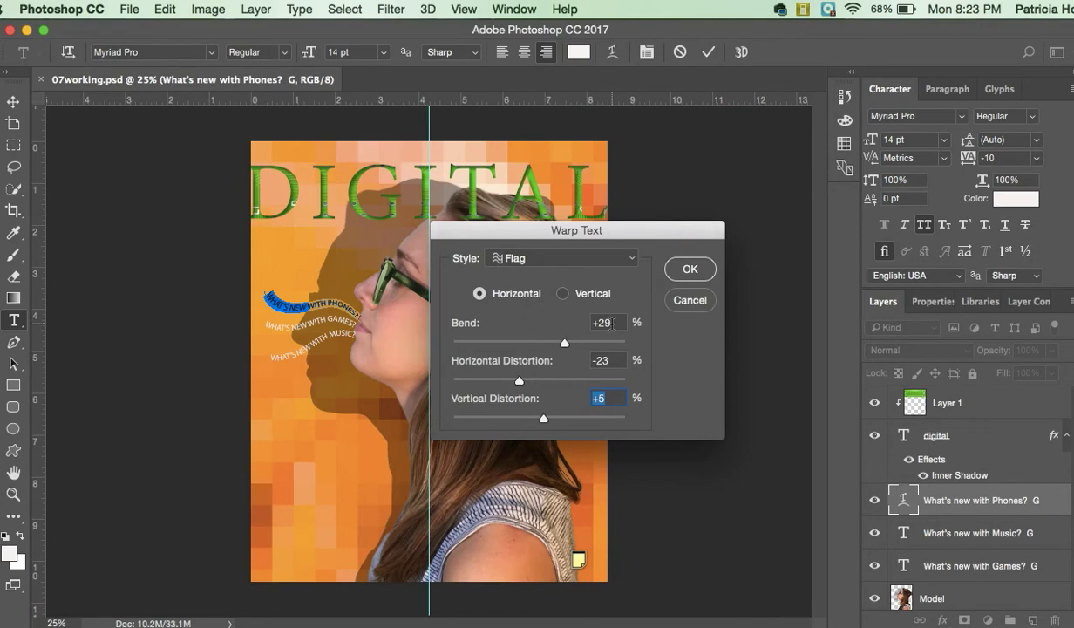
double_click(612, 323)
text(33)
click(666, 266)
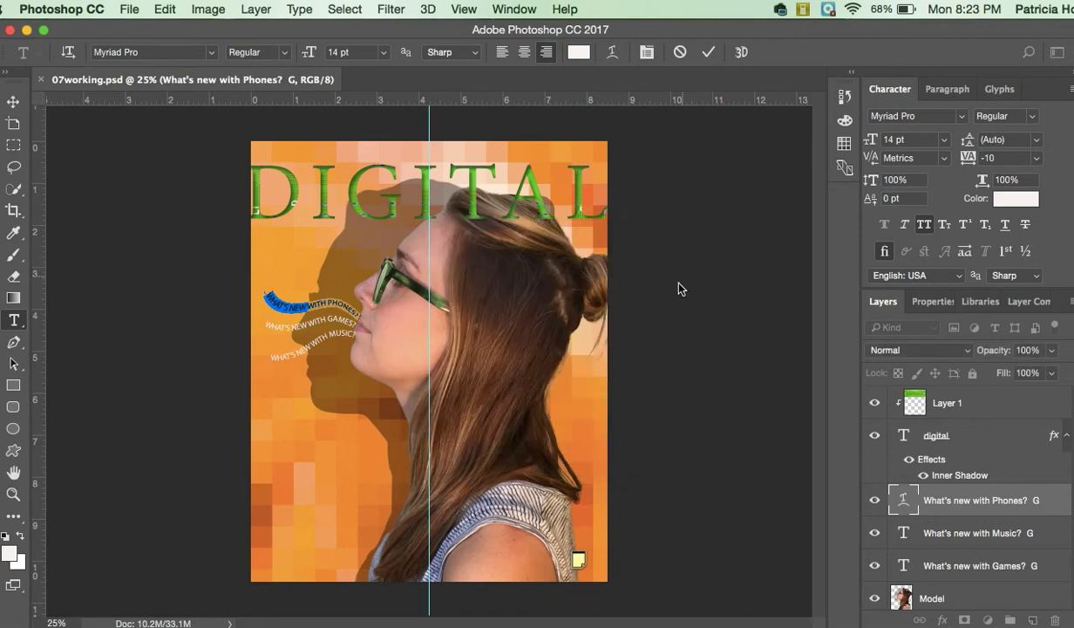
Commit the warped PHONES text edit and switch to the Zoom tool
key(ctrl+Return)
key(z)
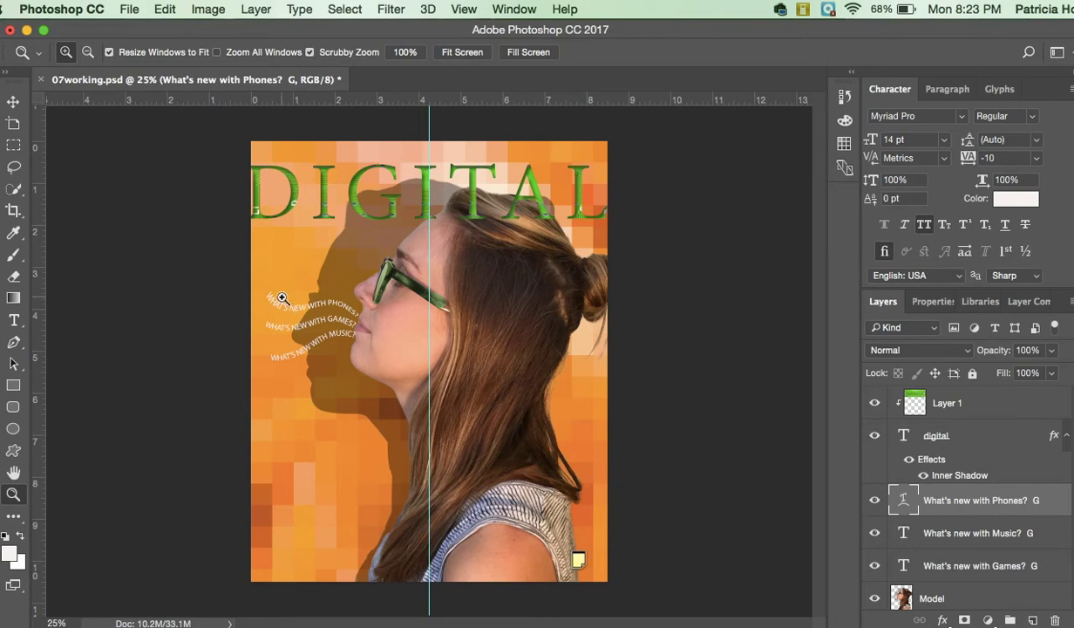